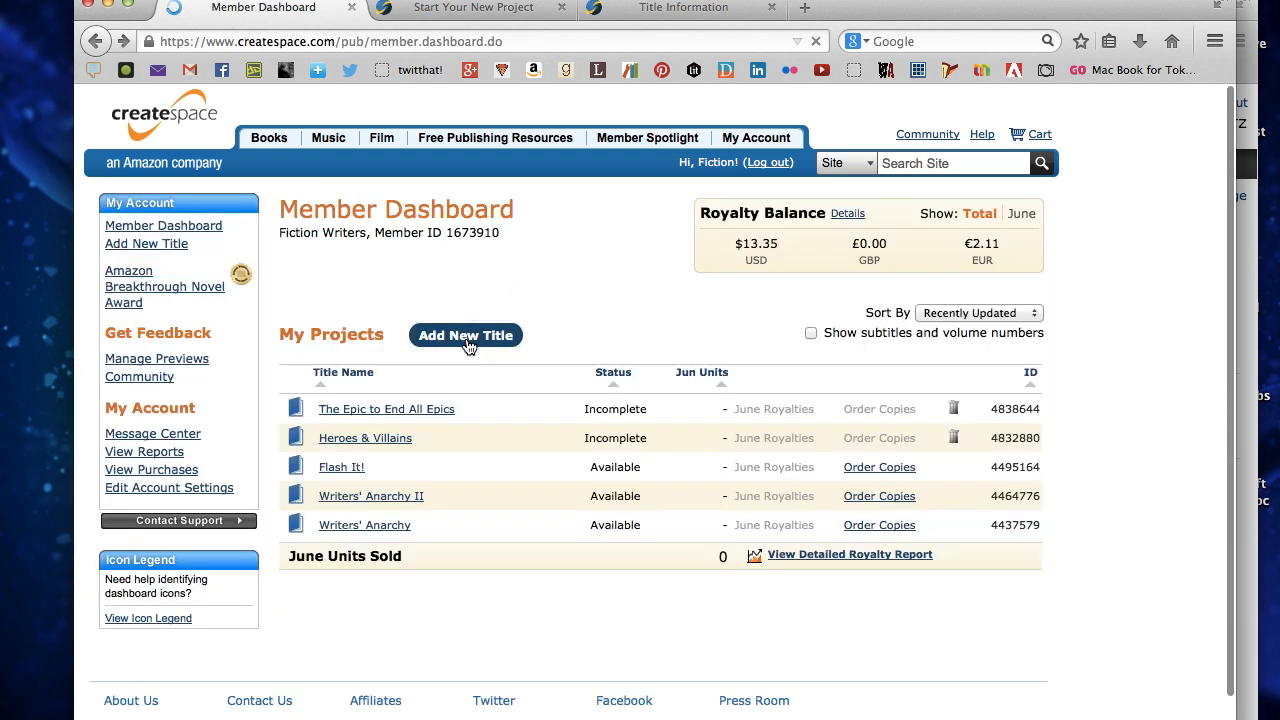
Start the guided setup for the paperback project "The Epic to End All Epics"
left_click(433, 17)
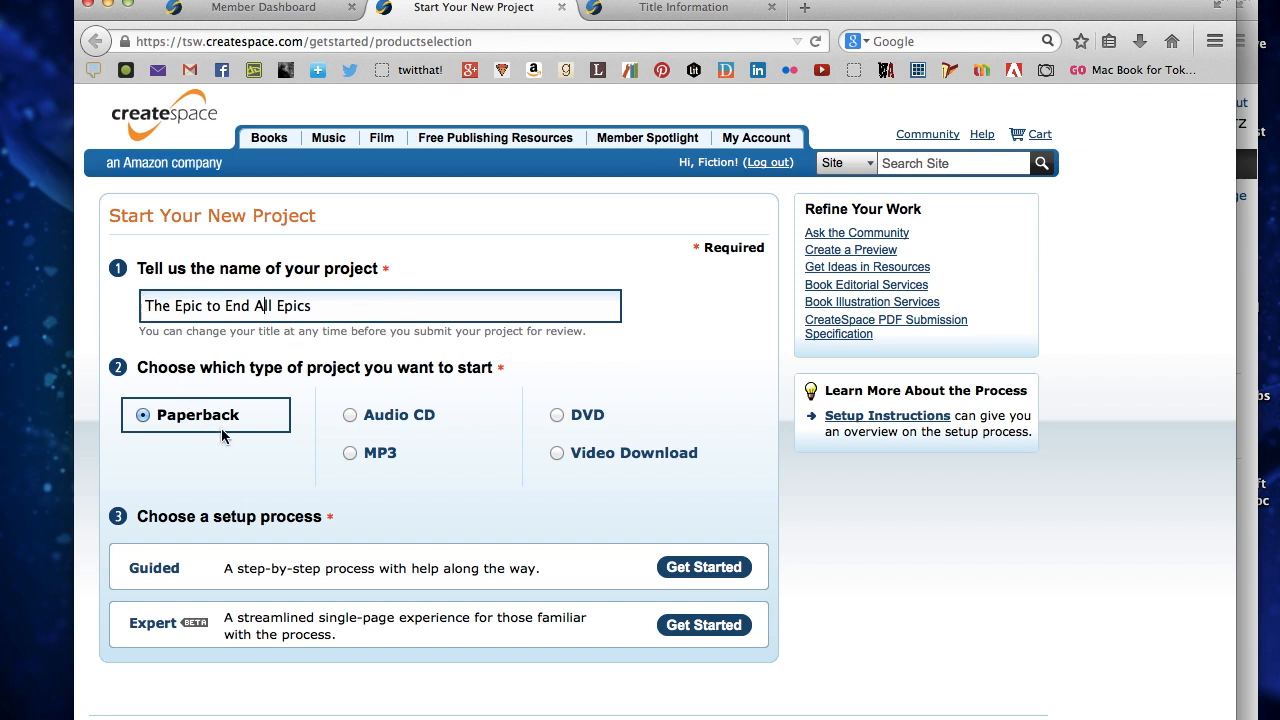
left_click(699, 578)
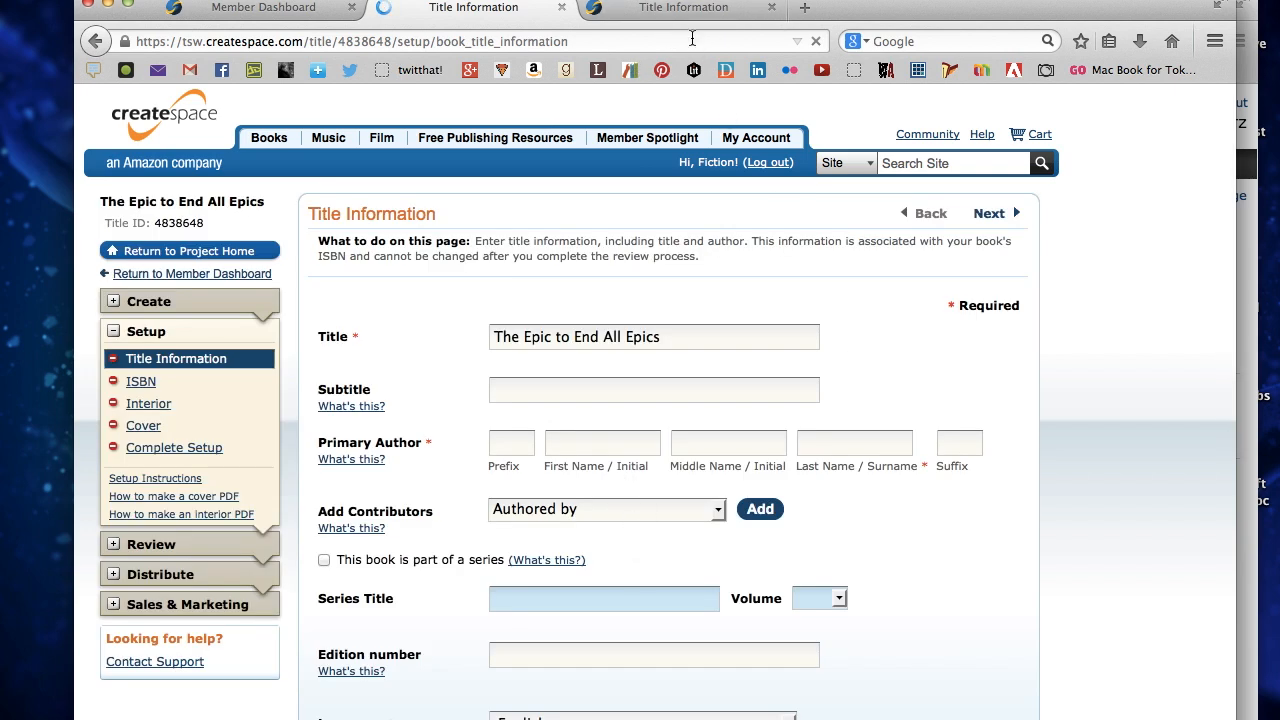
Review the filled-in title information for The Epic to End All Epics, including the ISBN note and the publication date field
left_click(689, 6)
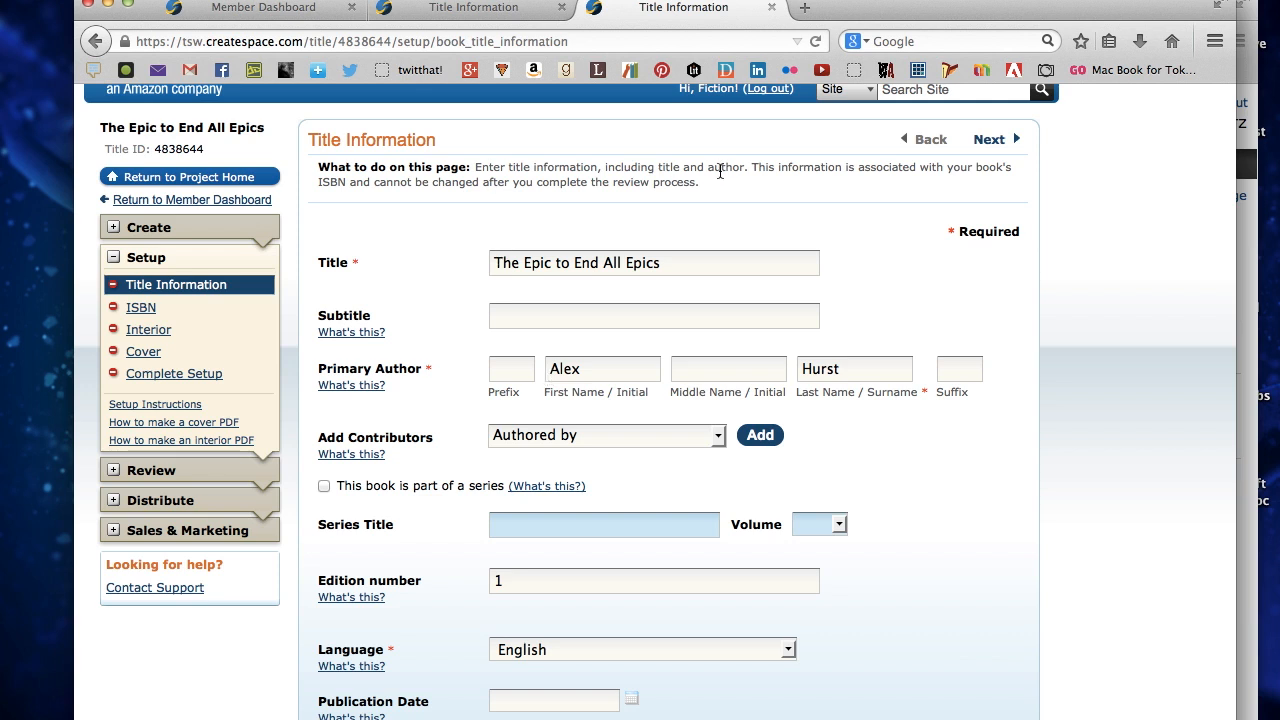
left_click(754, 171)
left_click_drag(754, 171, 756, 181)
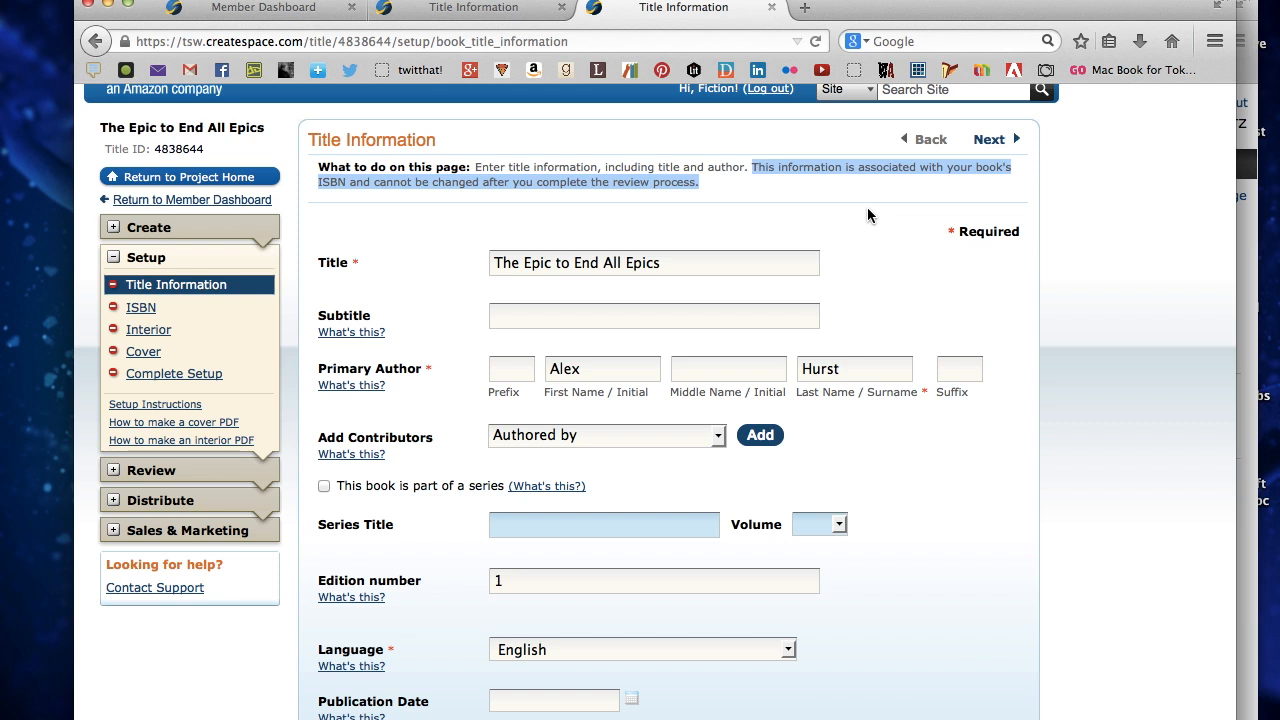
scroll(842, 238, "down", 4)
scroll(842, 238, "up", 2)
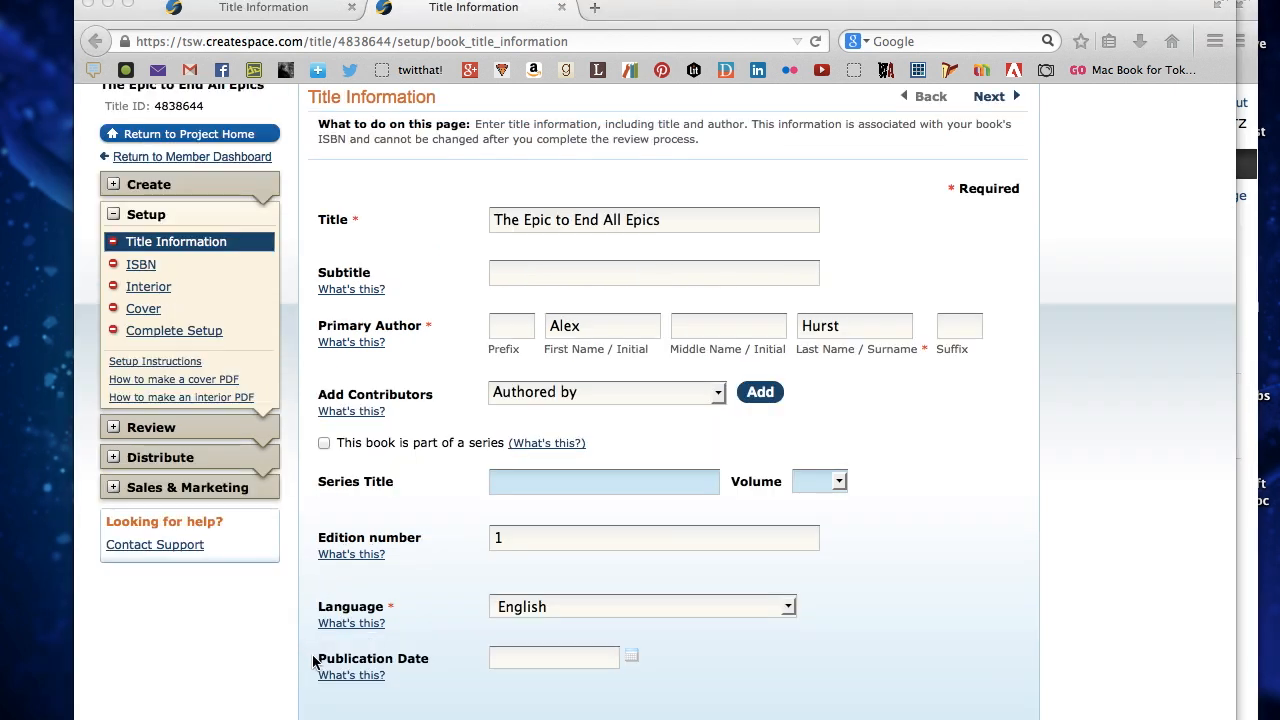
left_click_drag(315, 656, 391, 671)
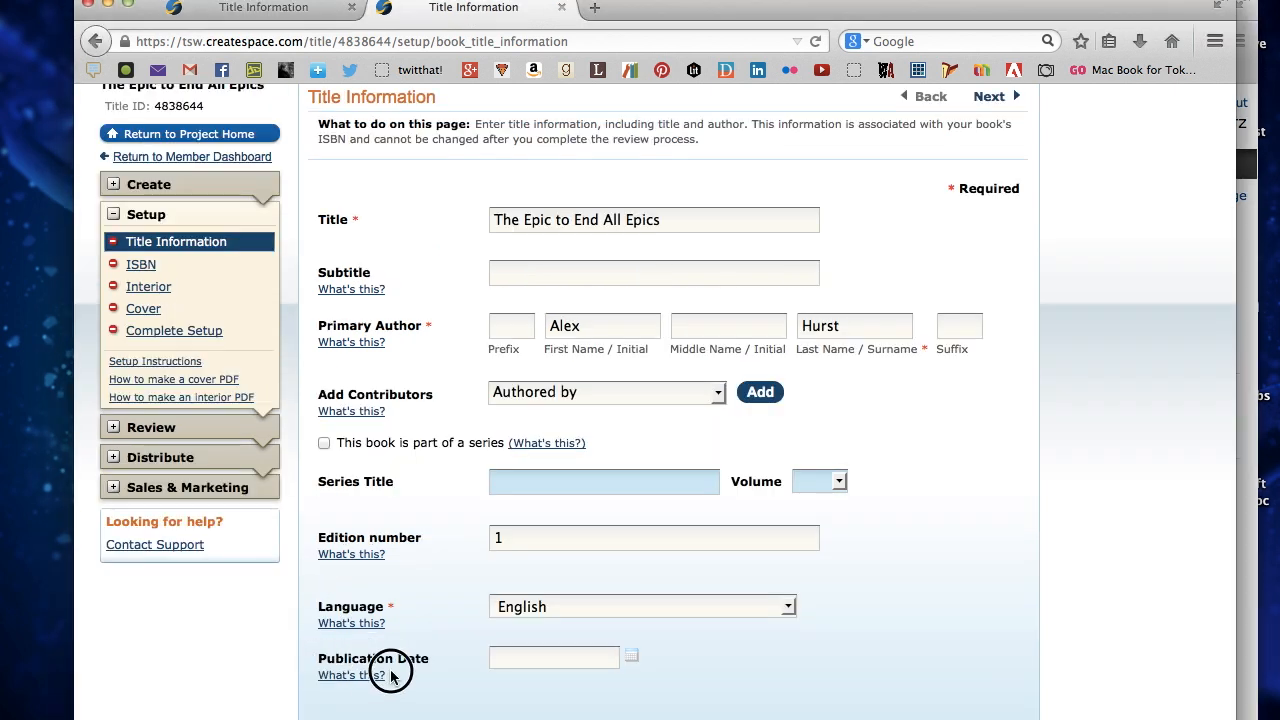
left_click_drag(316, 658, 383, 685)
left_click(386, 683)
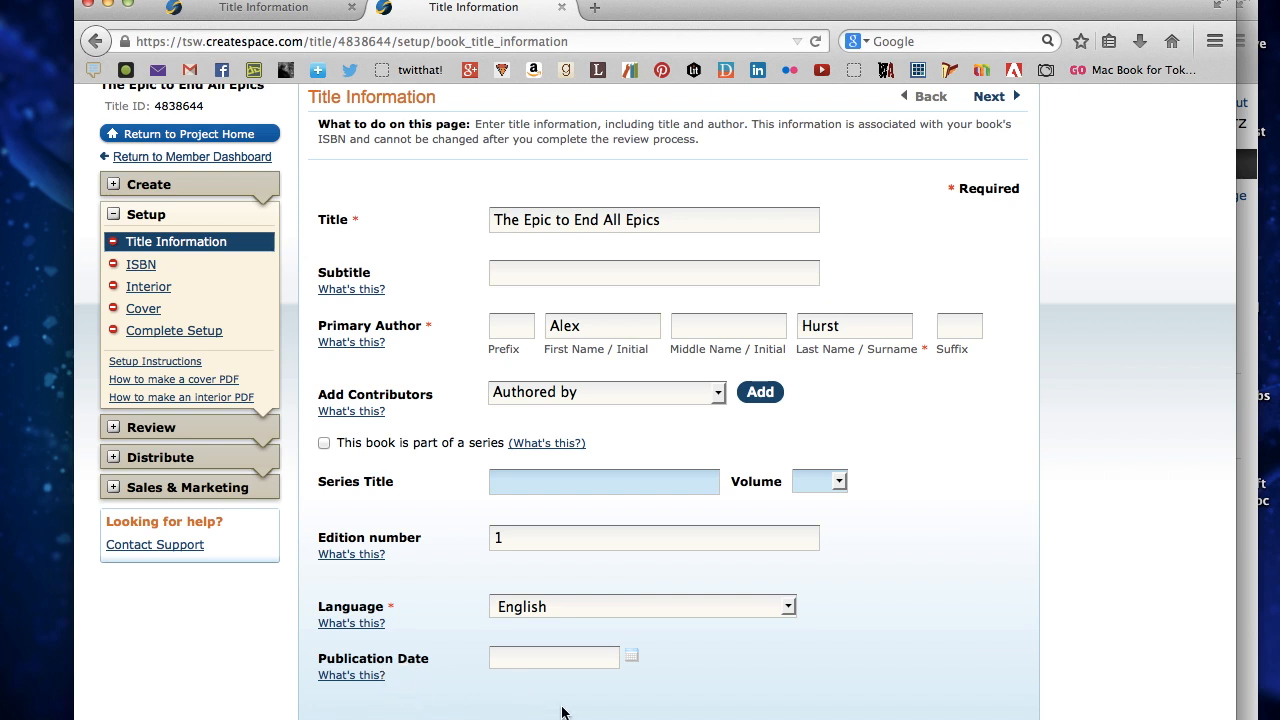
scroll(645, 687, "down", 3)
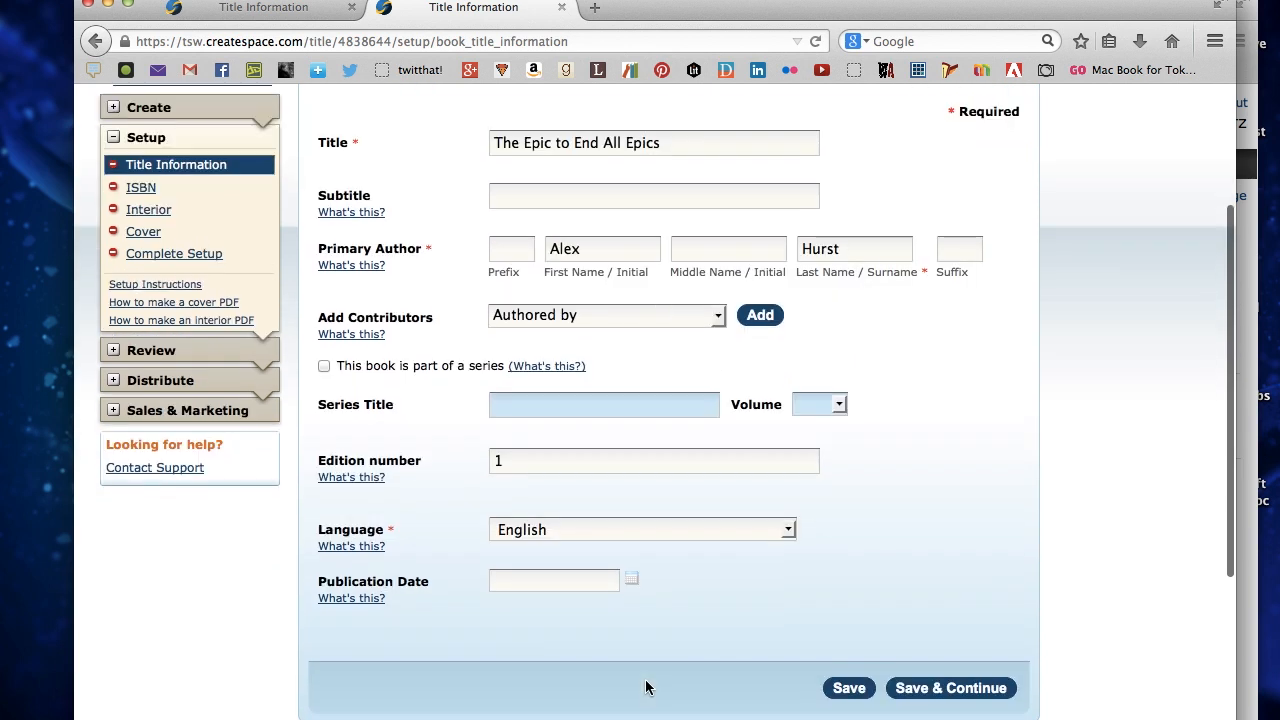
Set the publication date to June 3, 2014, then save the title information and continue to the ISBN page
left_click(629, 593)
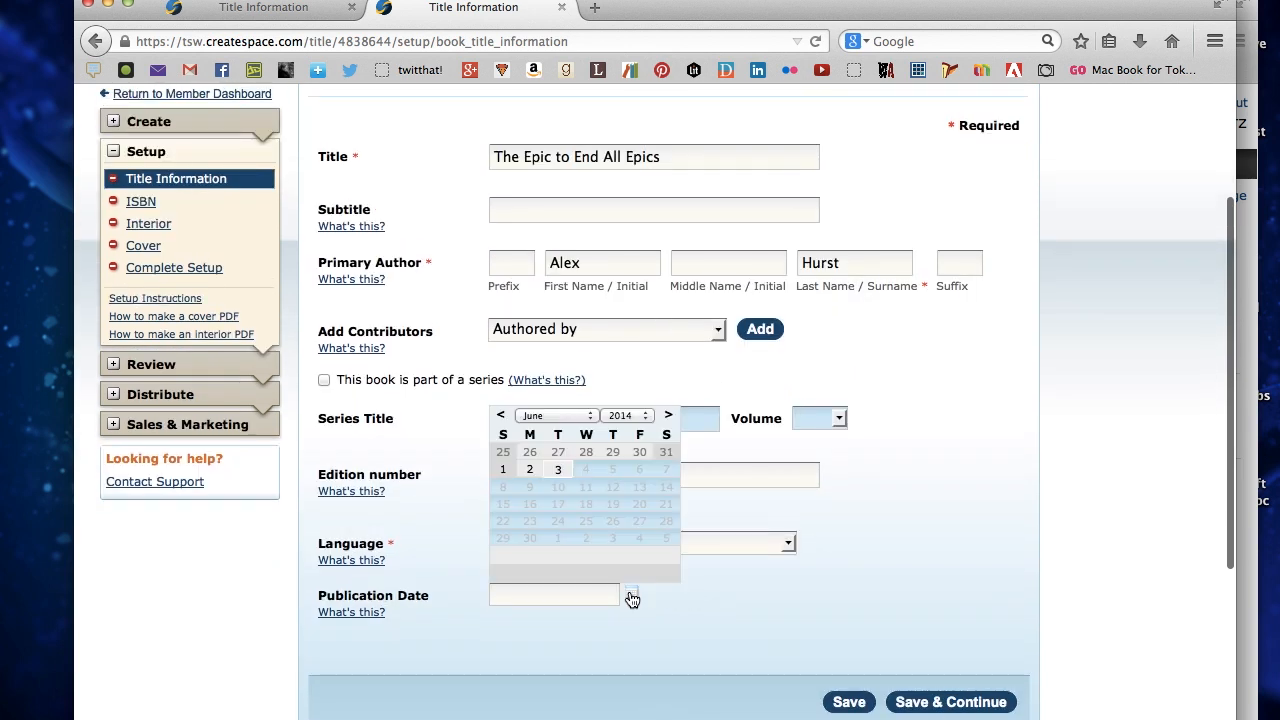
left_click(556, 469)
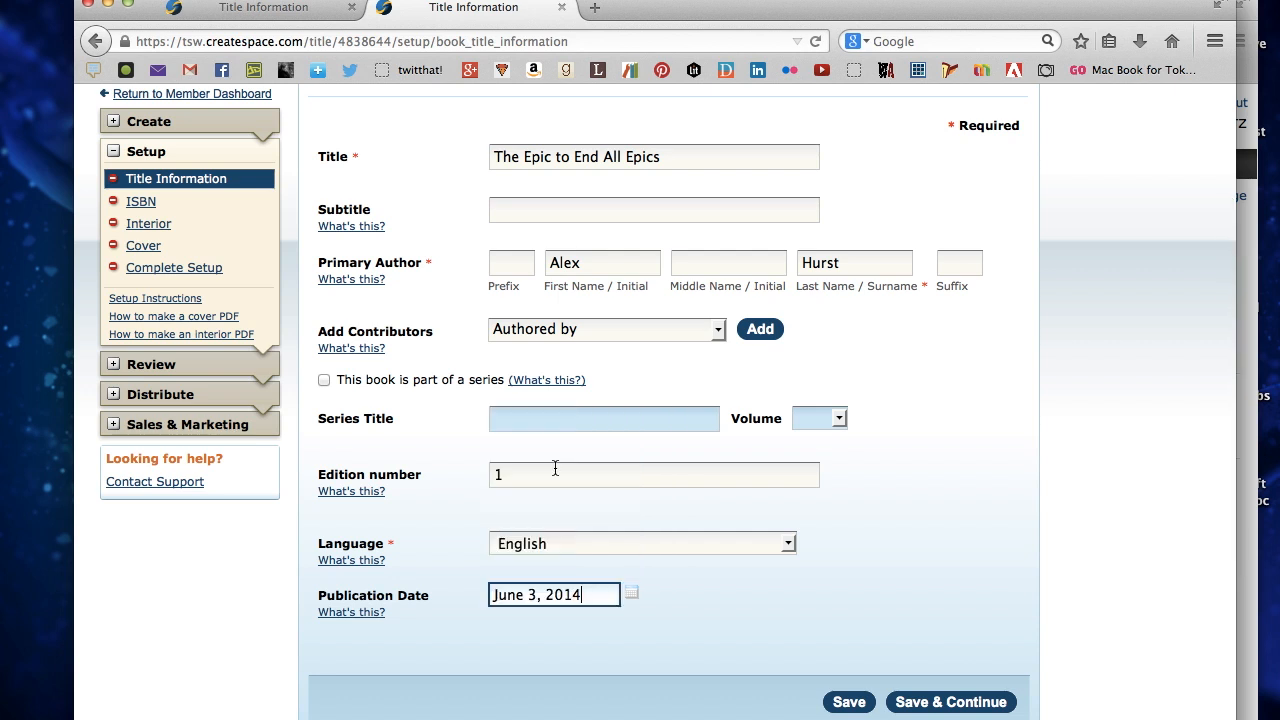
left_click(699, 637)
left_click(921, 704)
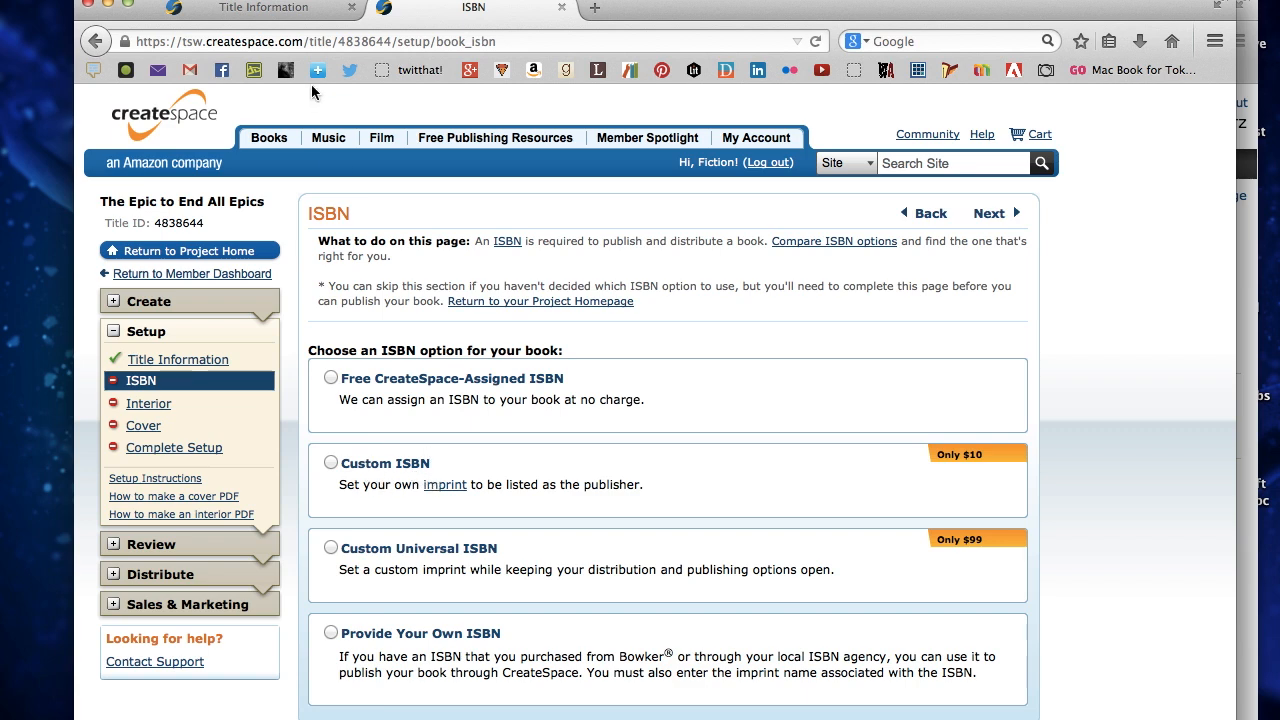
Save the Heroes & Villains title information, continue to its ISBN page and compare it with the ISBN options for The Epic to End All Epics
left_click(271, 9)
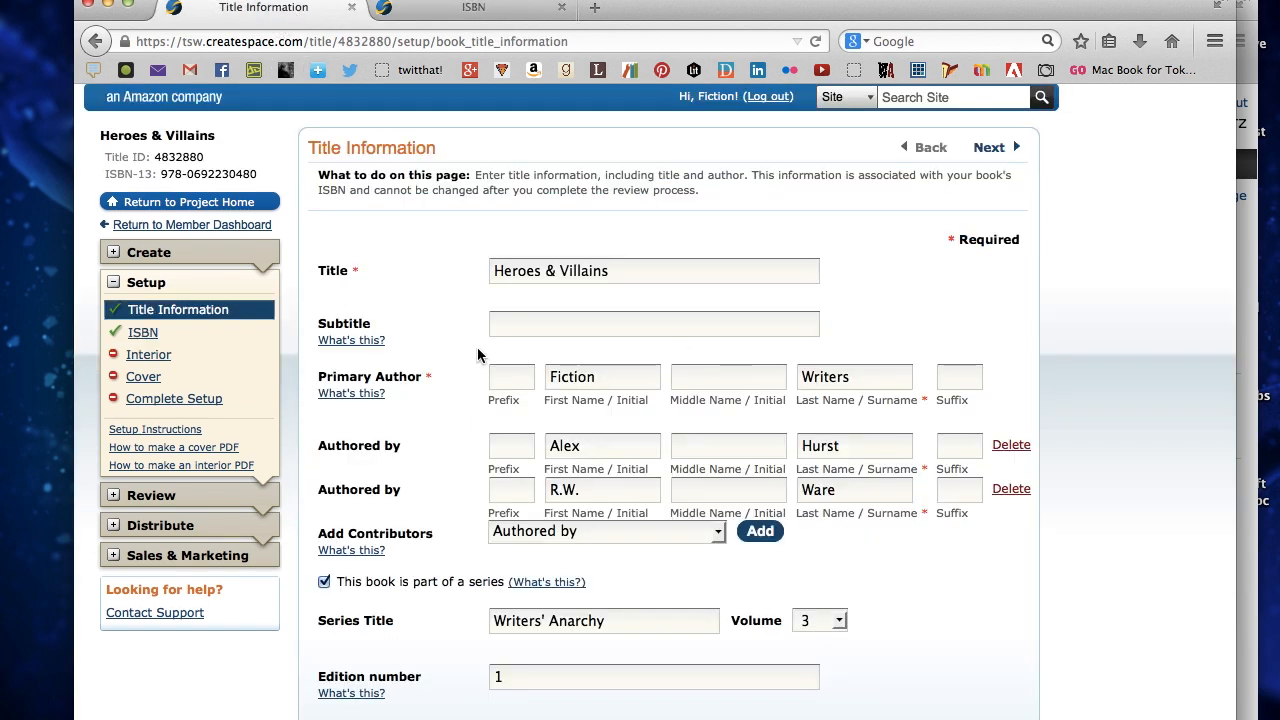
scroll(616, 529, "down", 5)
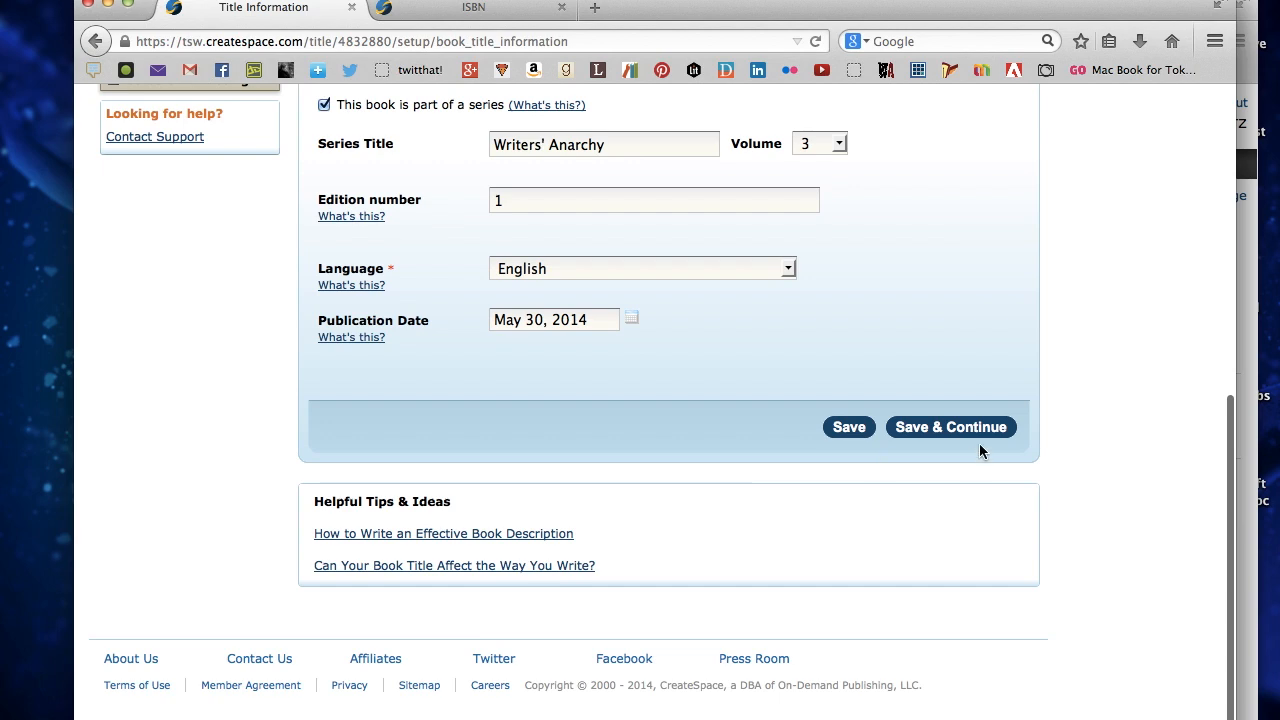
left_click(994, 430)
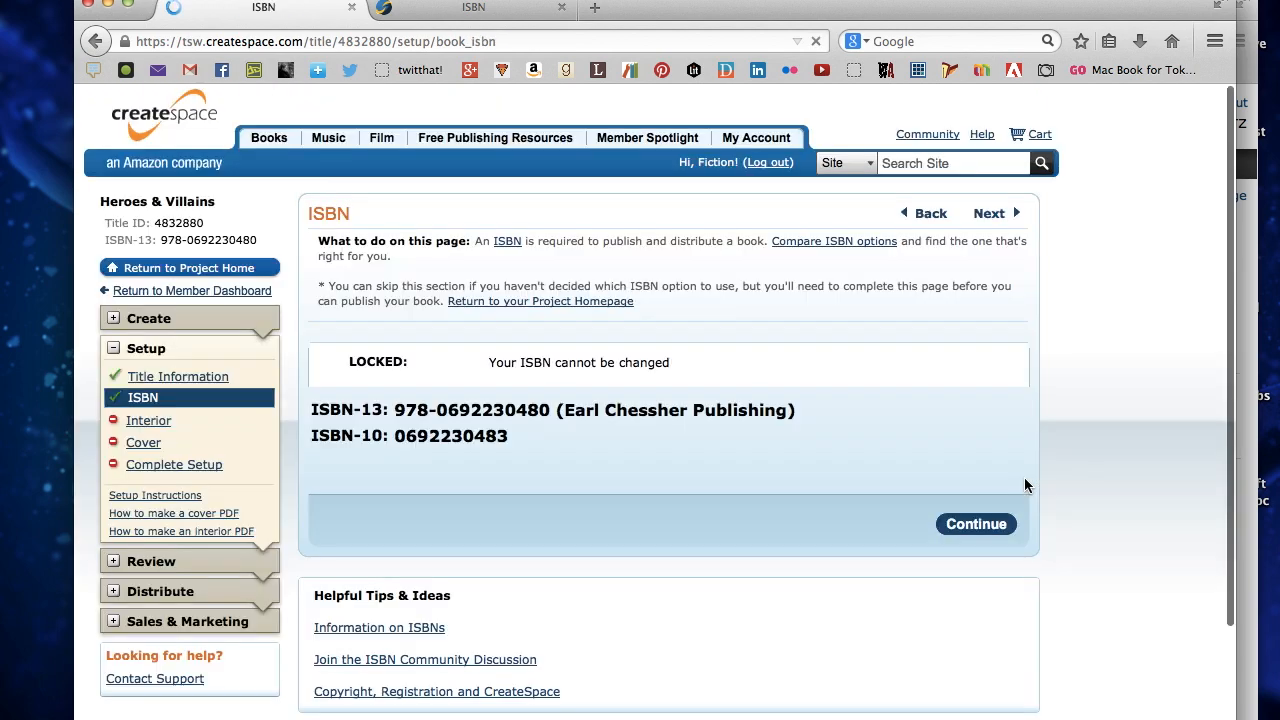
scroll(921, 446, "down", 2)
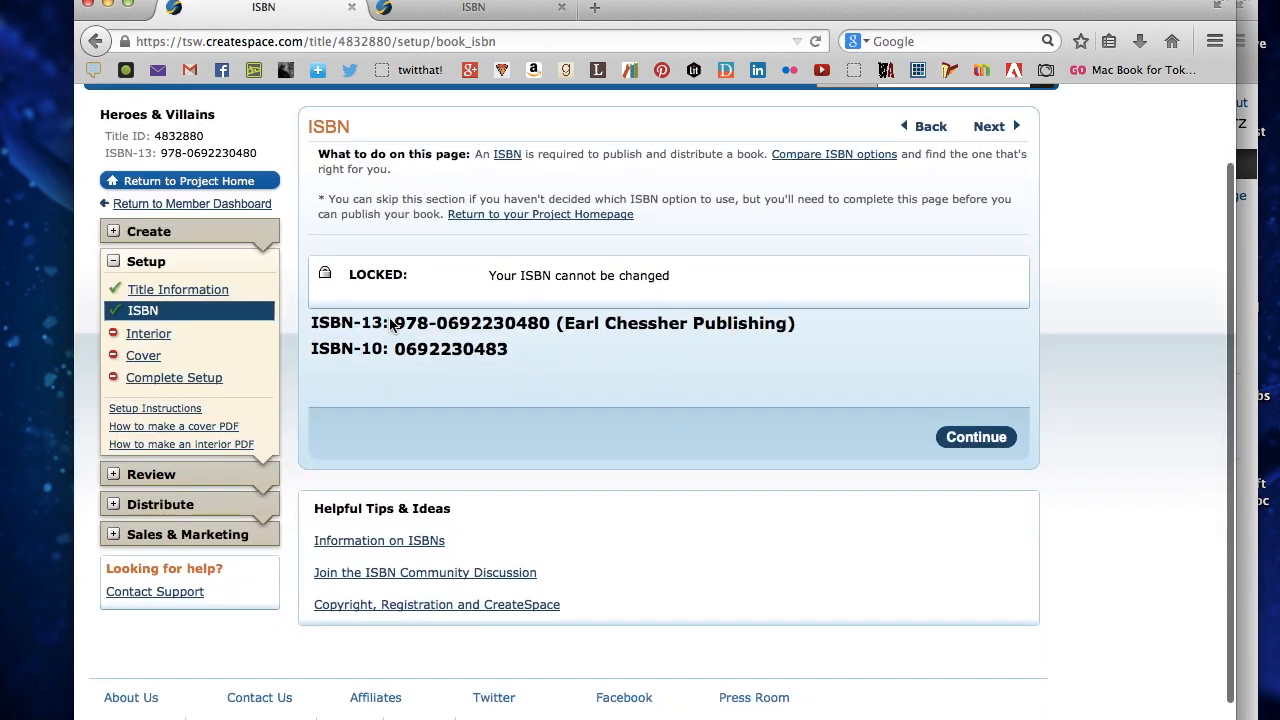
left_click(455, 8)
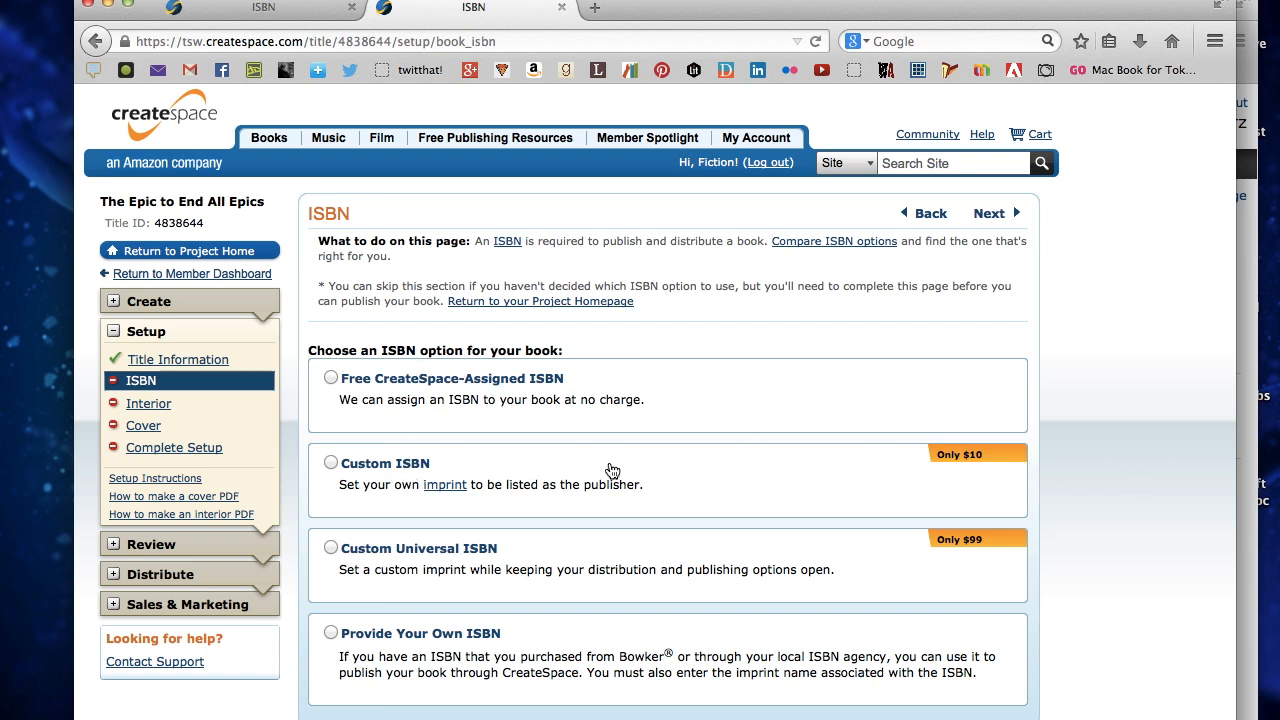
left_click(252, 8)
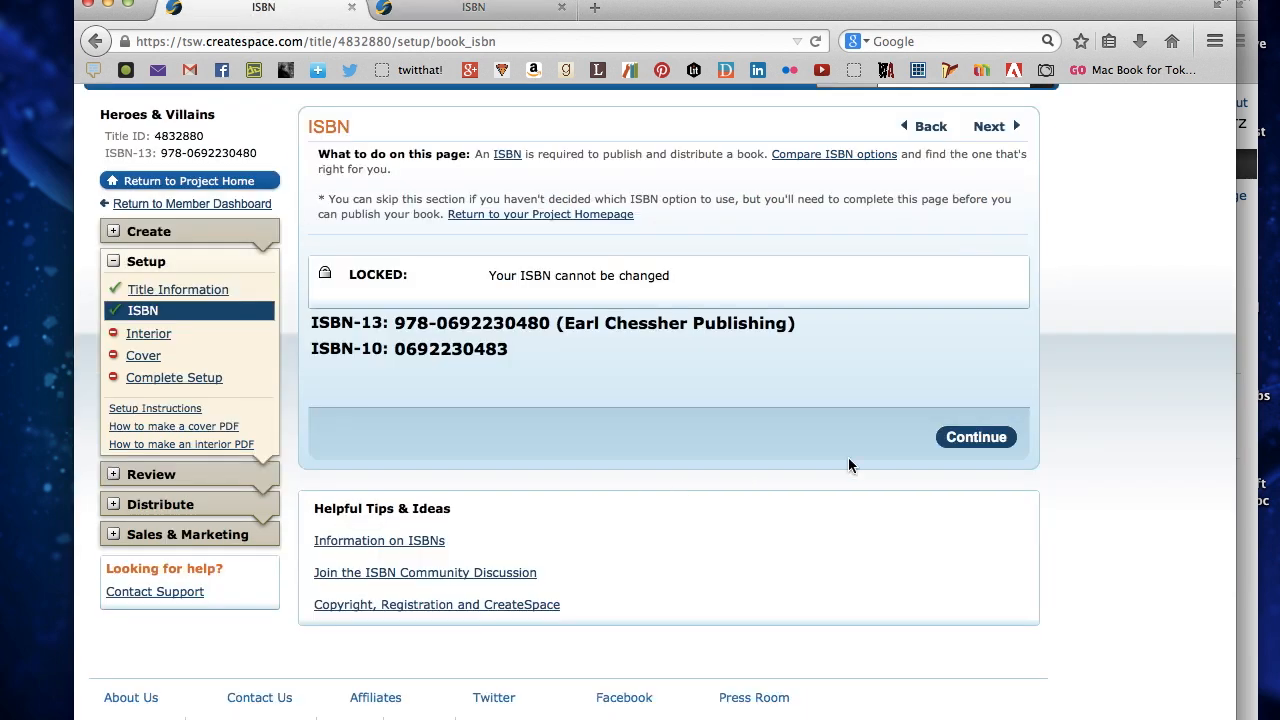
Look at the Interior page of Heroes & Villains, return to its ISBN page and select the ISBN-13 number
left_click(997, 451)
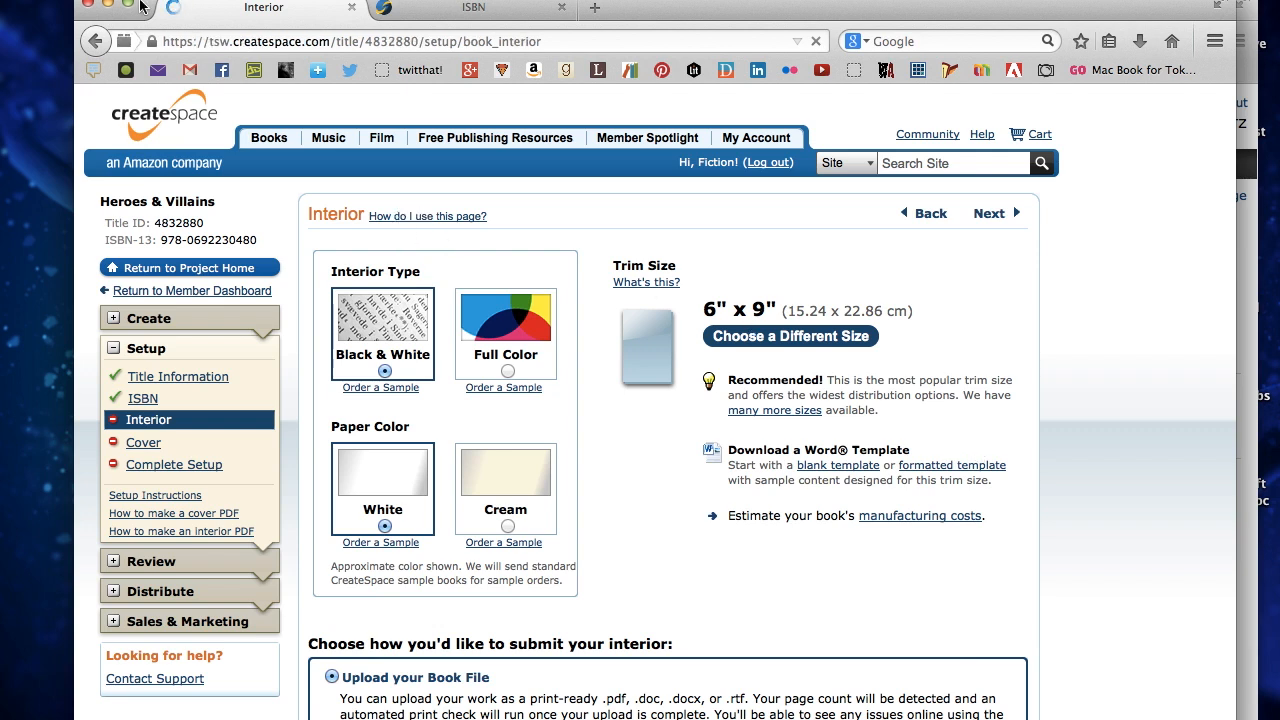
left_click(143, 399)
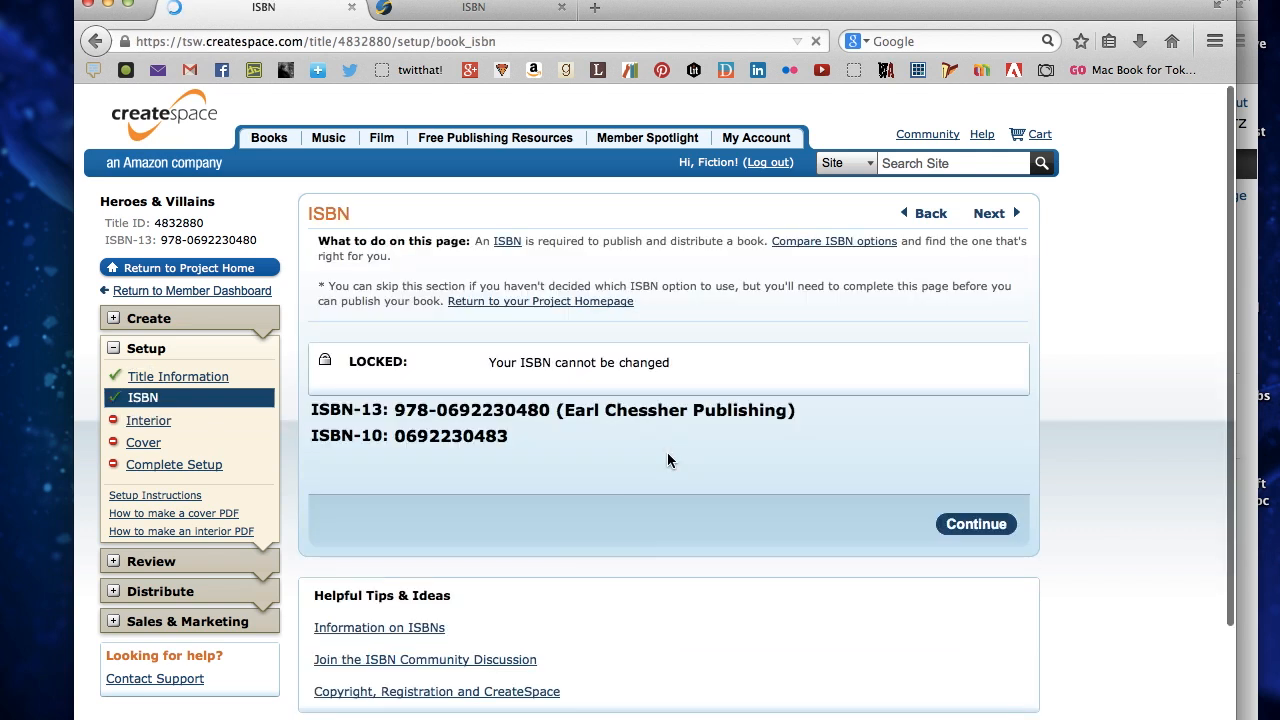
left_click_drag(397, 417, 553, 413)
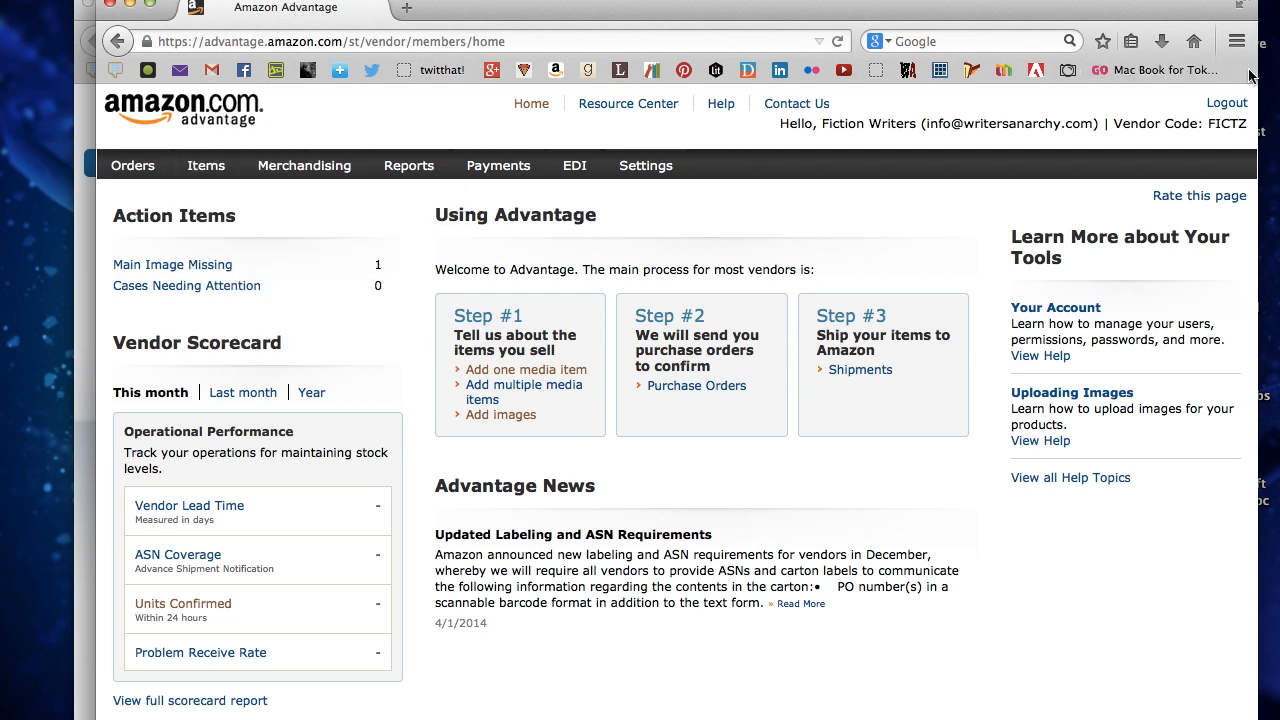
Switch to Amazon Advantage, log out of the account and sign back in with the saved credentials
left_click(1226, 104)
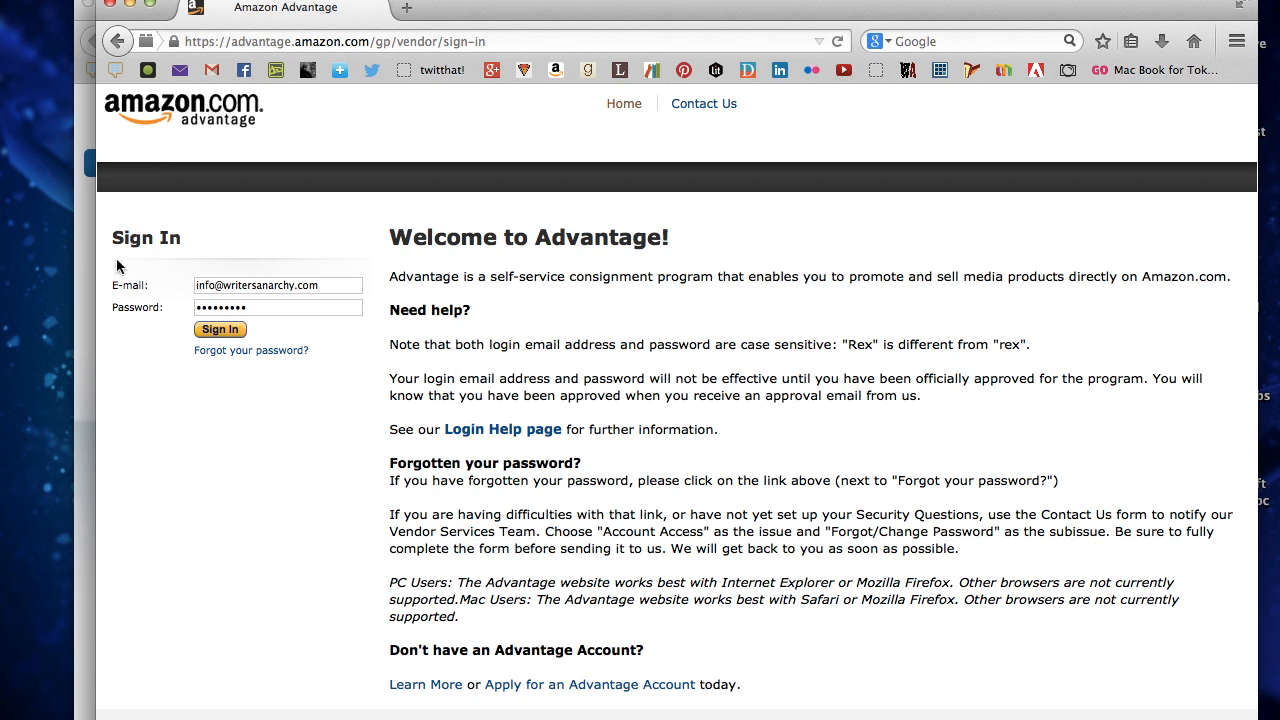
left_click(211, 335)
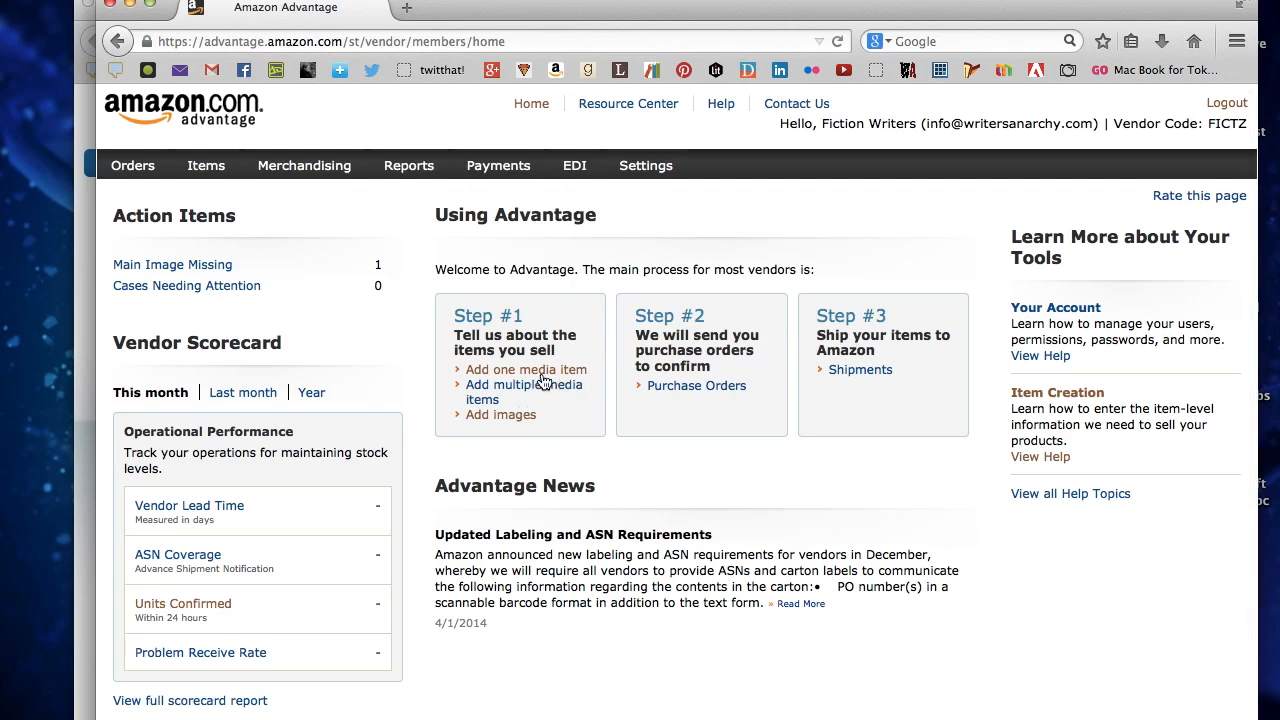
Start adding one media item to the Advantage account and choose Book as the product type
left_click(541, 371)
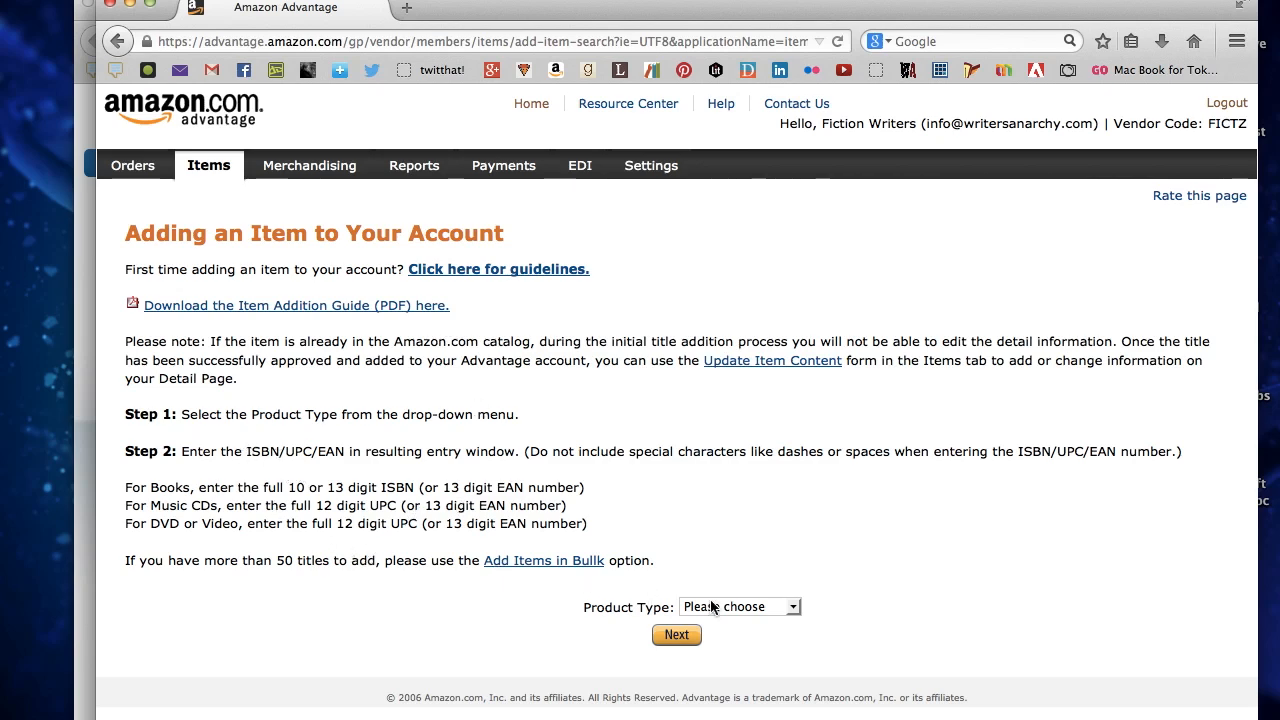
left_click(735, 608)
left_click(587, 640)
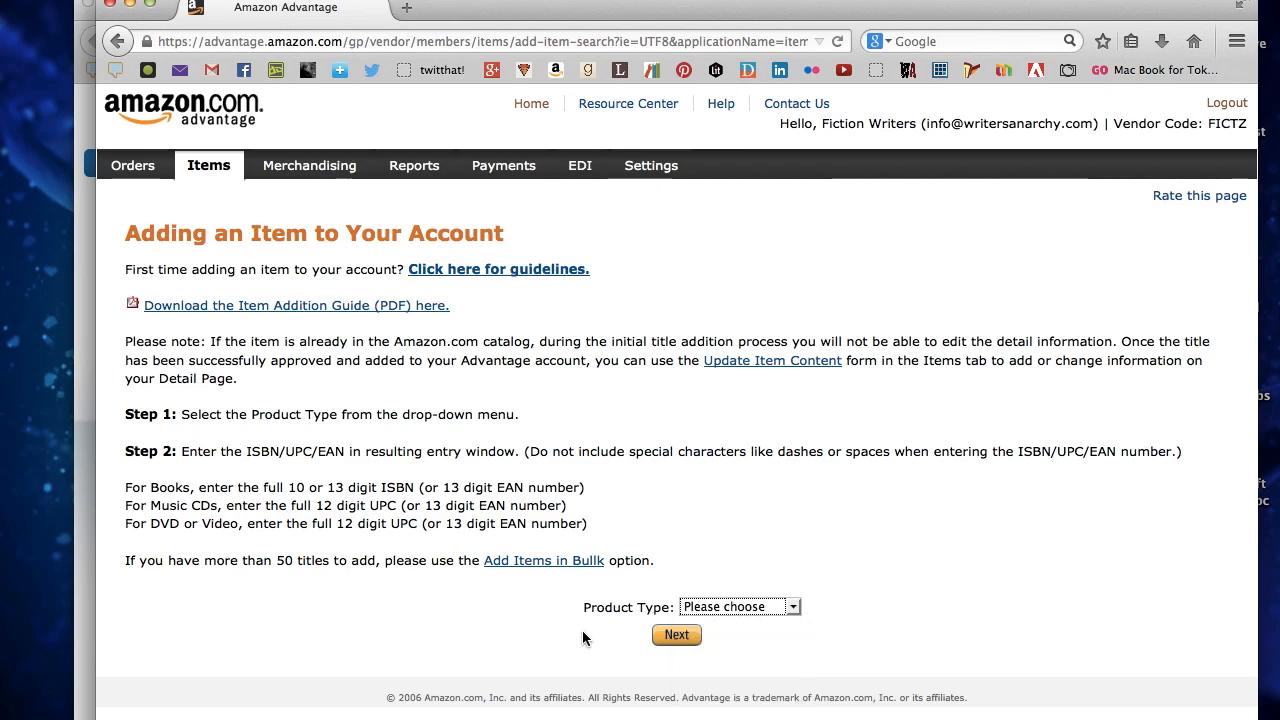
left_click(730, 608)
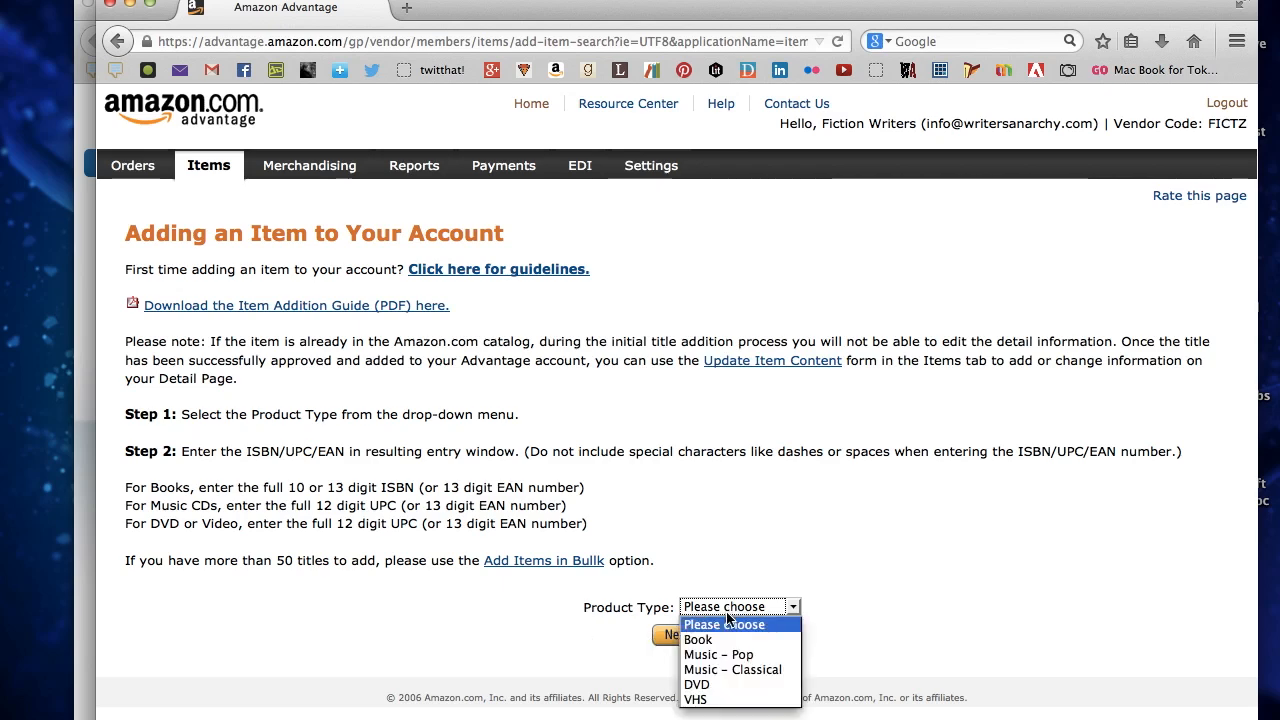
left_click(712, 634)
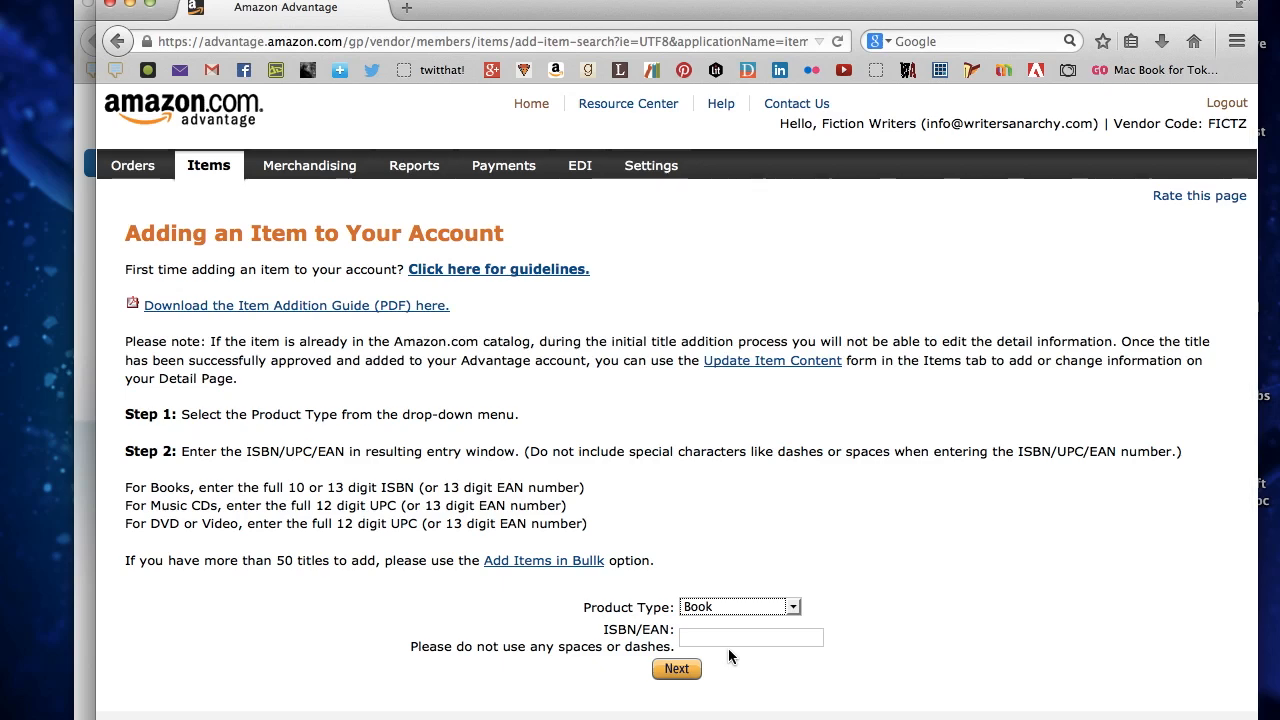
key("super+grave")
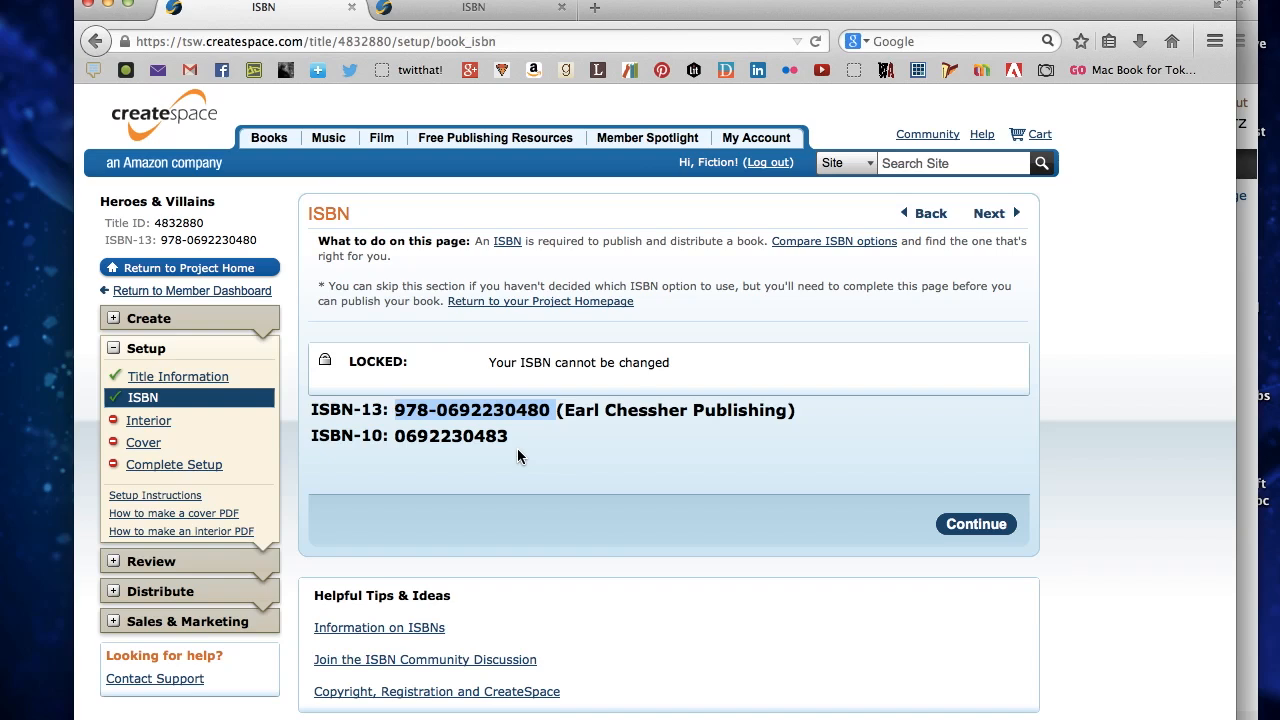
key("shift+Left")
key("super+c")
left_click(477, 8)
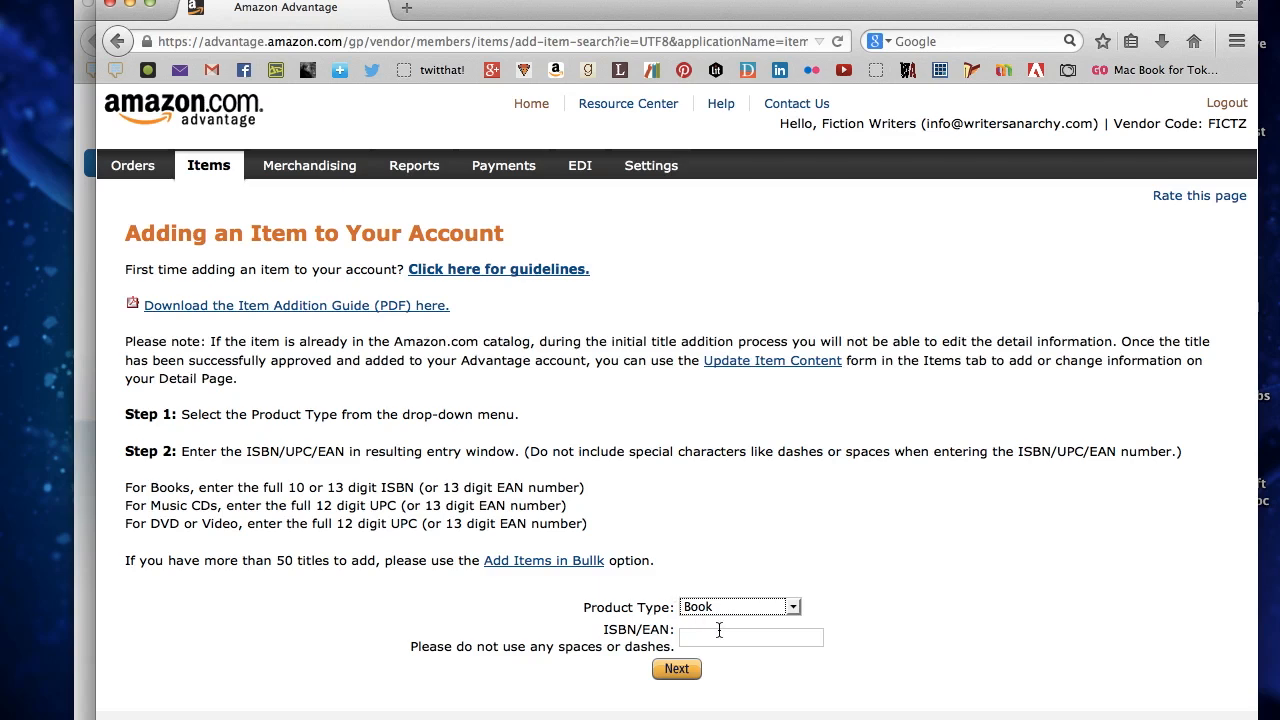
left_click(720, 634)
key("super+v")
left_click(677, 672)
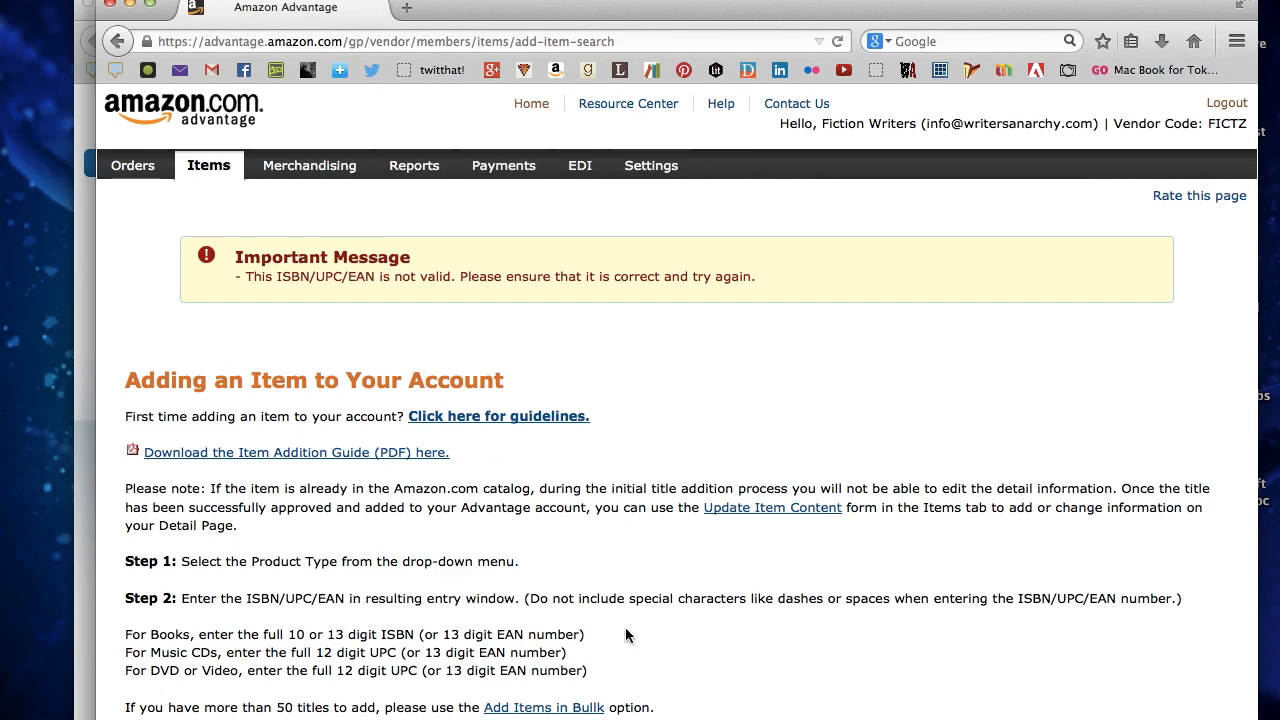
left_click_drag(247, 277, 687, 312)
scroll(695, 380, "down", 3)
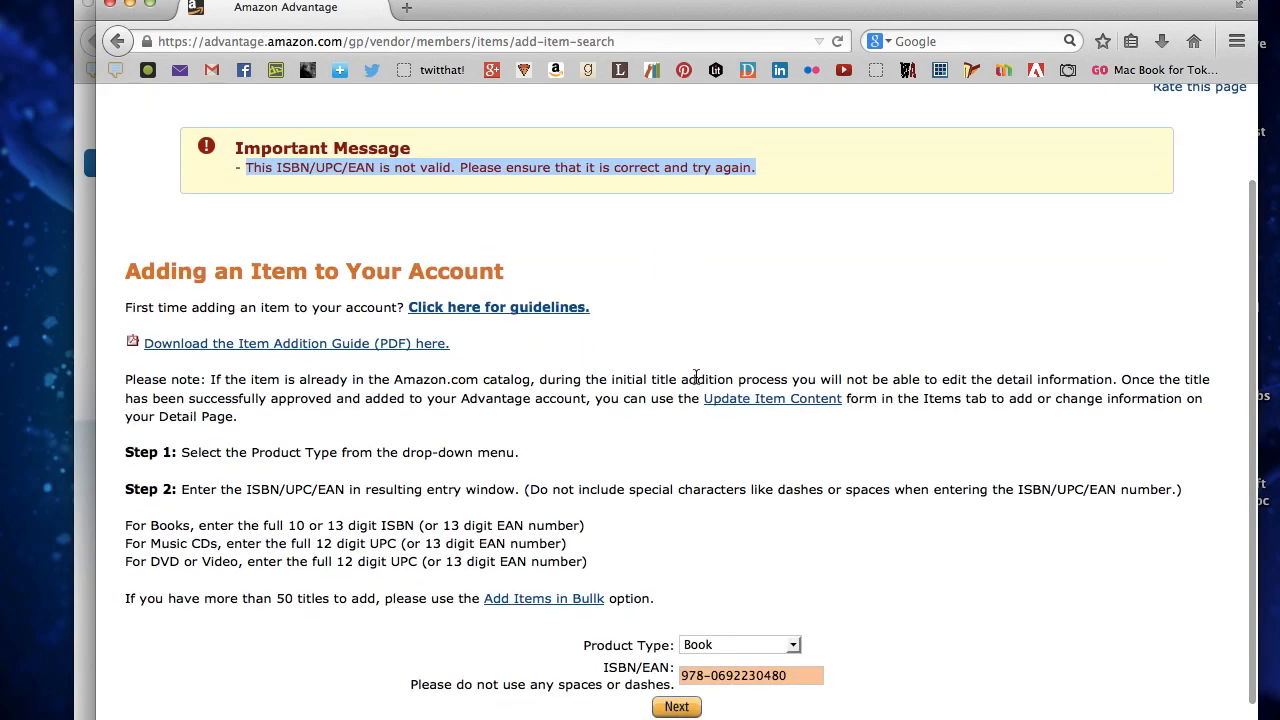
scroll(695, 380, "up", 3)
Open the content update form for Heroes & Villains from its ASIN and look through the required fields
mouse_move(214, 163)
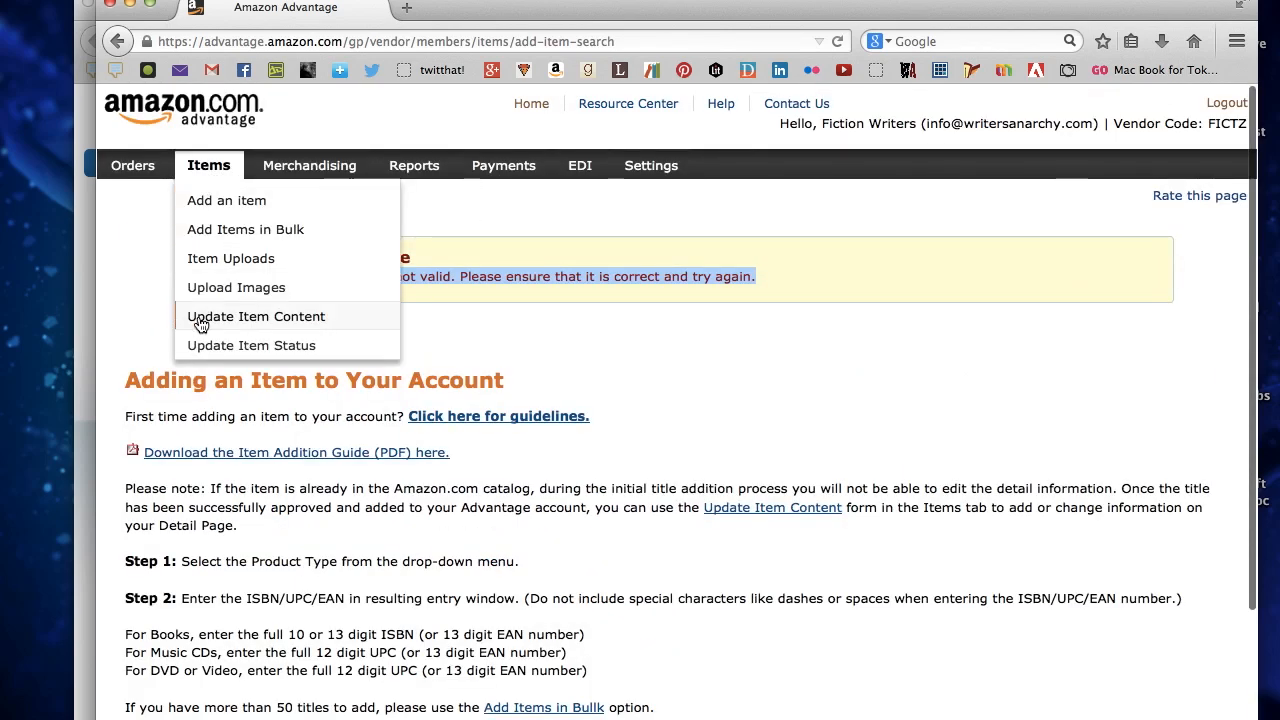
left_click(200, 318)
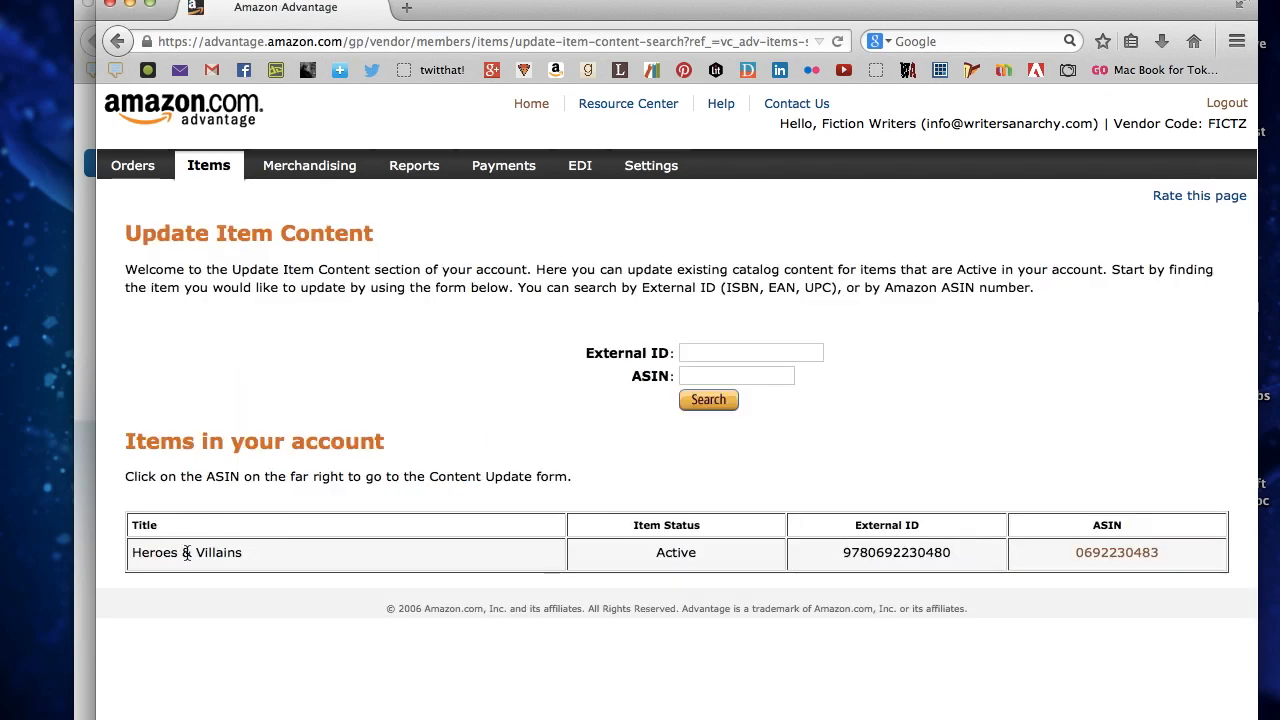
left_click(1138, 558)
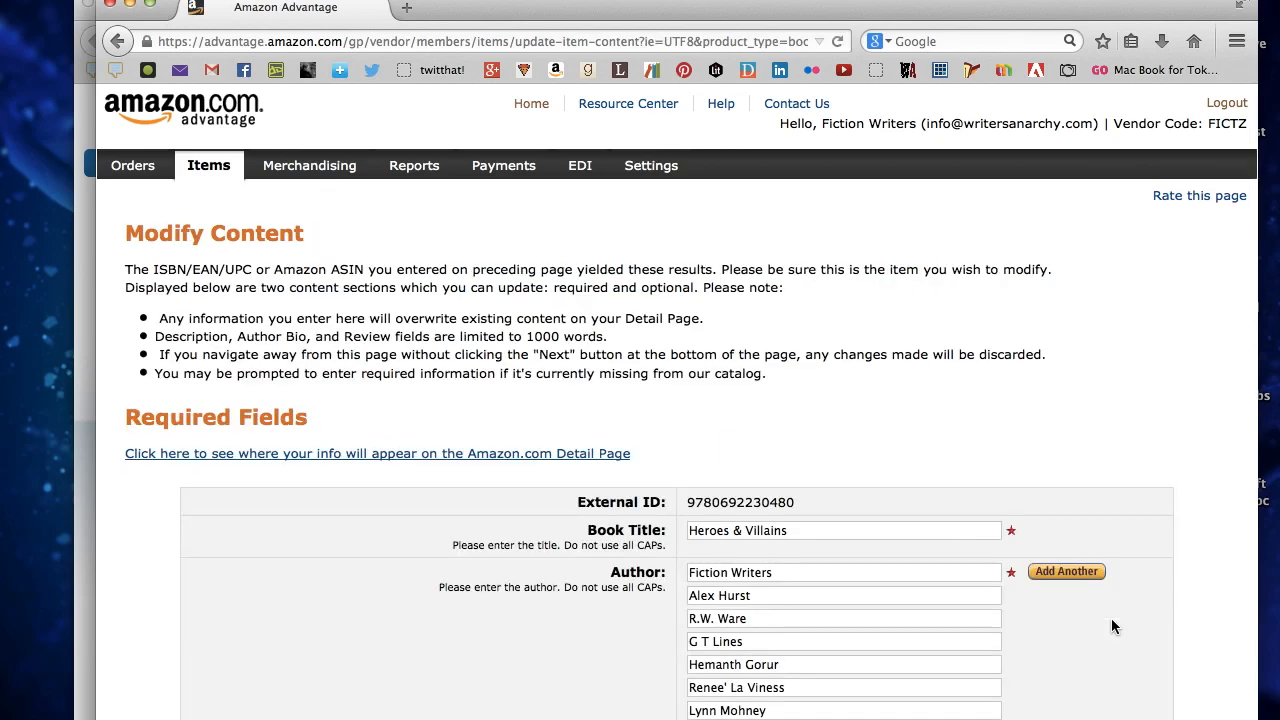
scroll(455, 311, "down", 1)
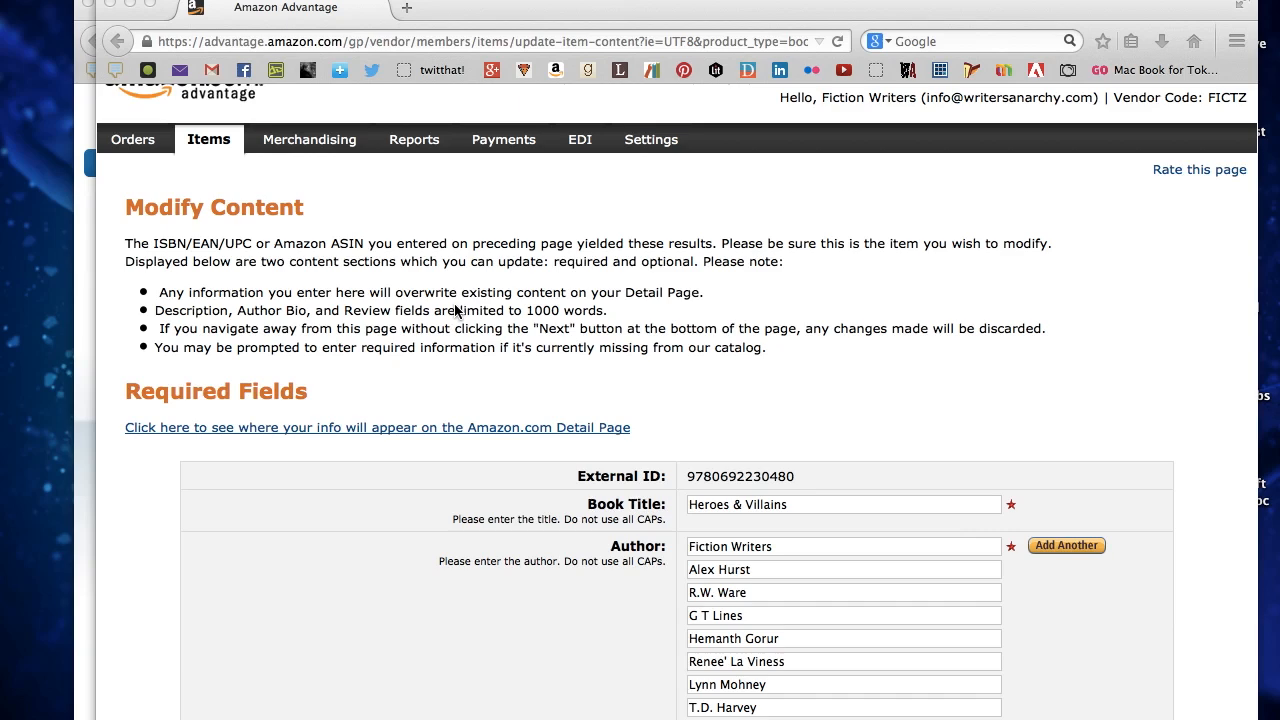
scroll(480, 435, "down", 3)
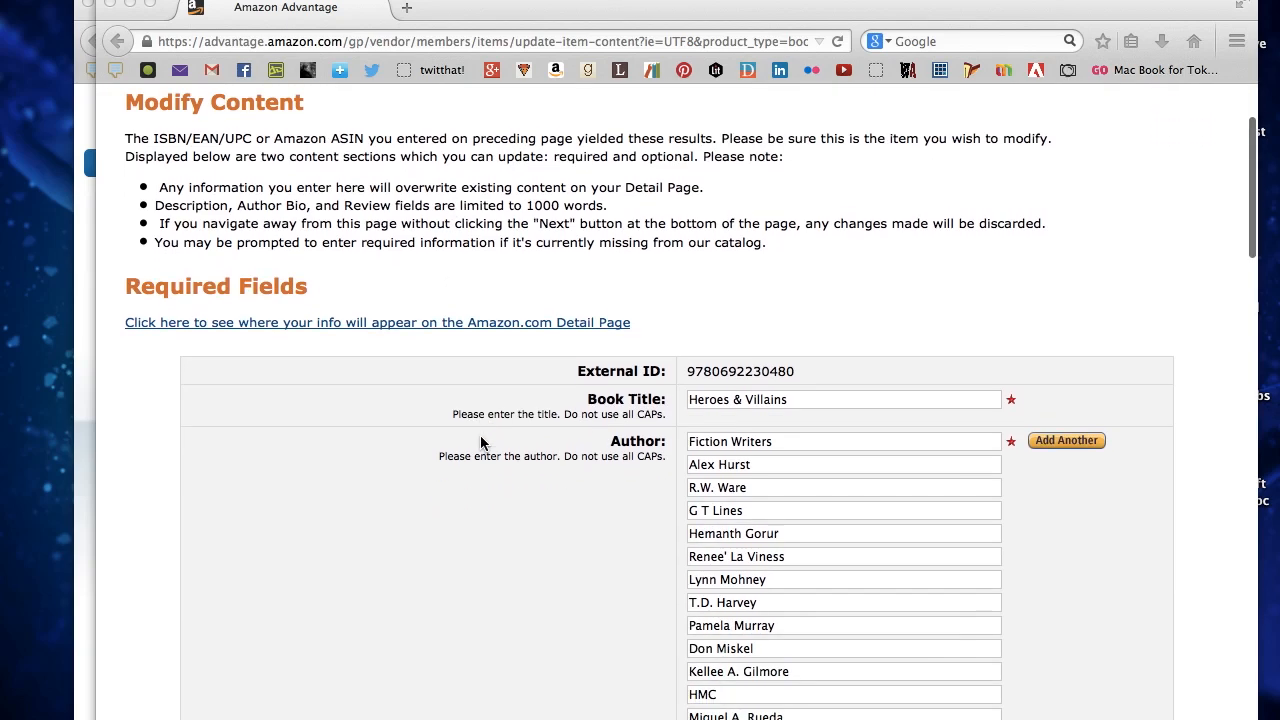
Examine the required fields of the Heroes & Villains content form, including the authors, publisher, publication date, binding and language options
scroll(480, 443, "down", 3)
scroll(480, 444, "down", 2)
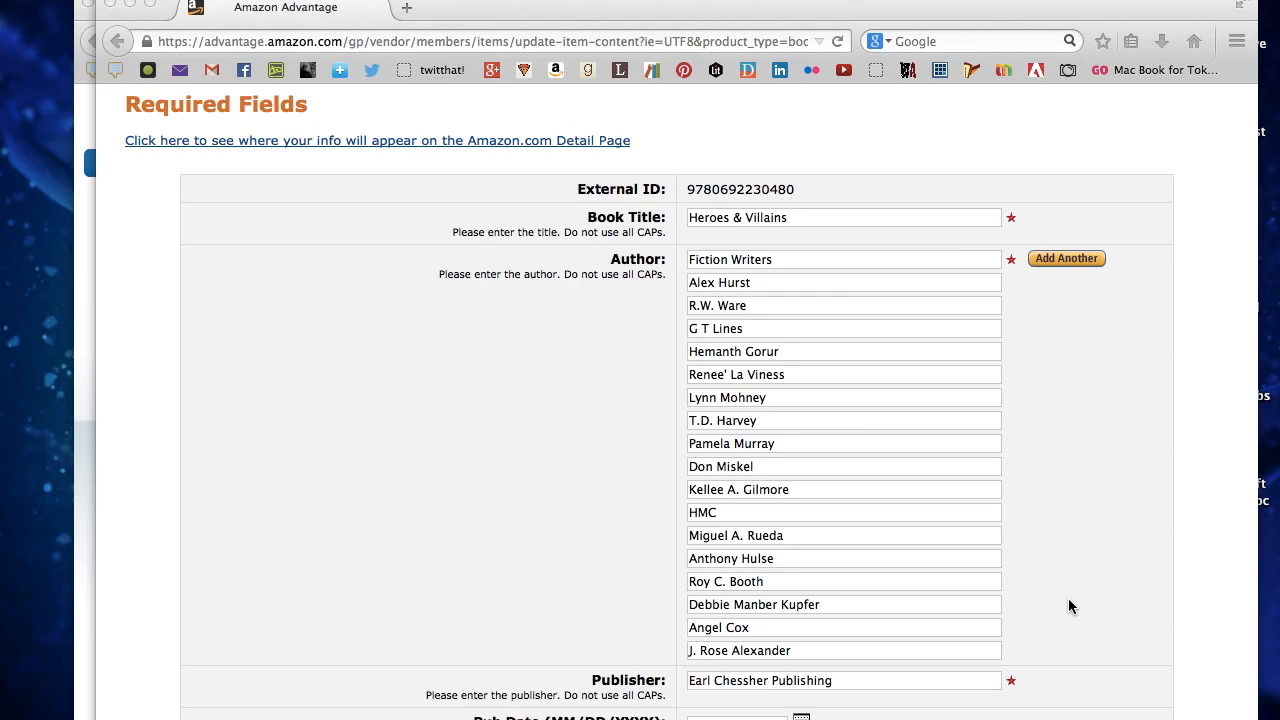
scroll(1068, 606, "down", 5)
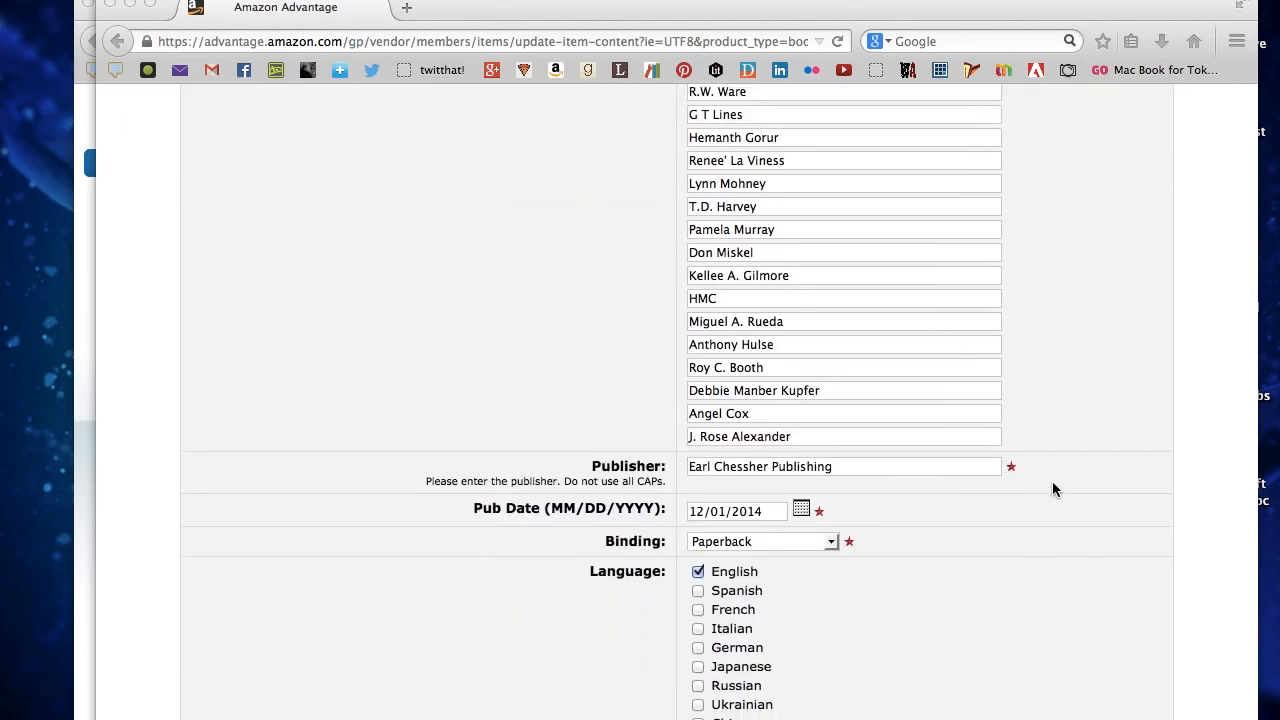
scroll(1052, 485, "down", 5)
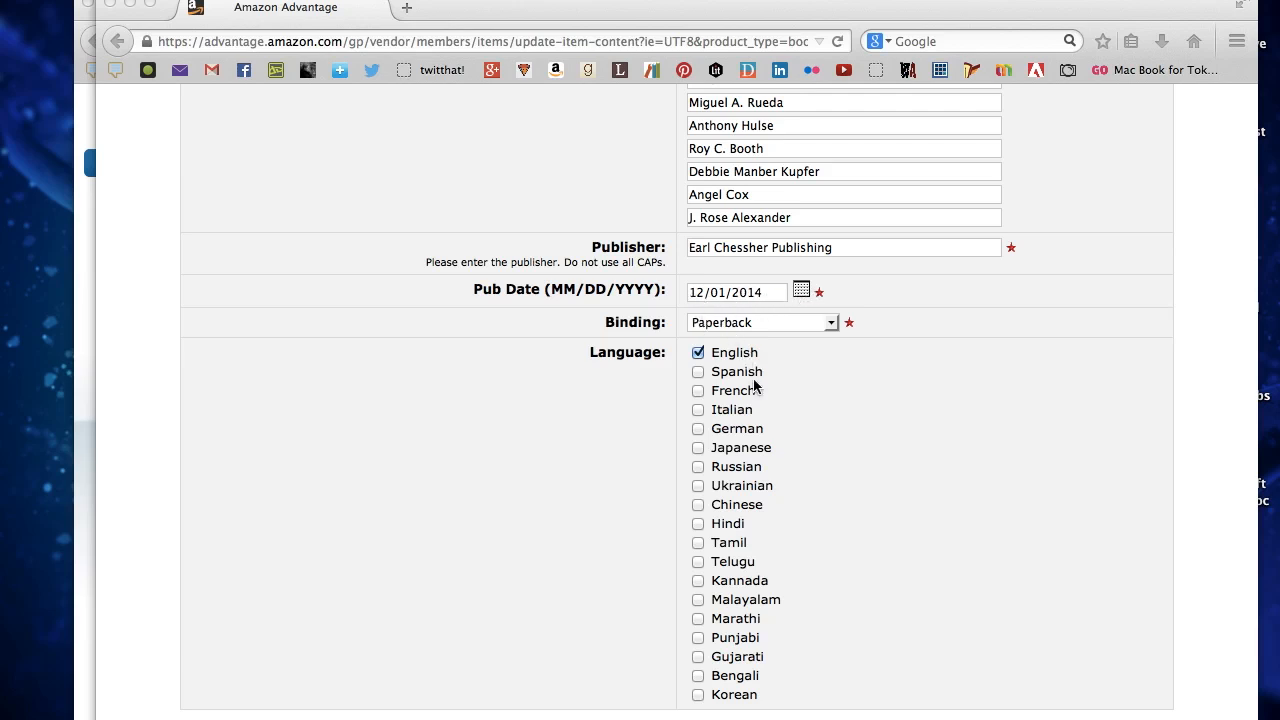
scroll(753, 373, "down", 5)
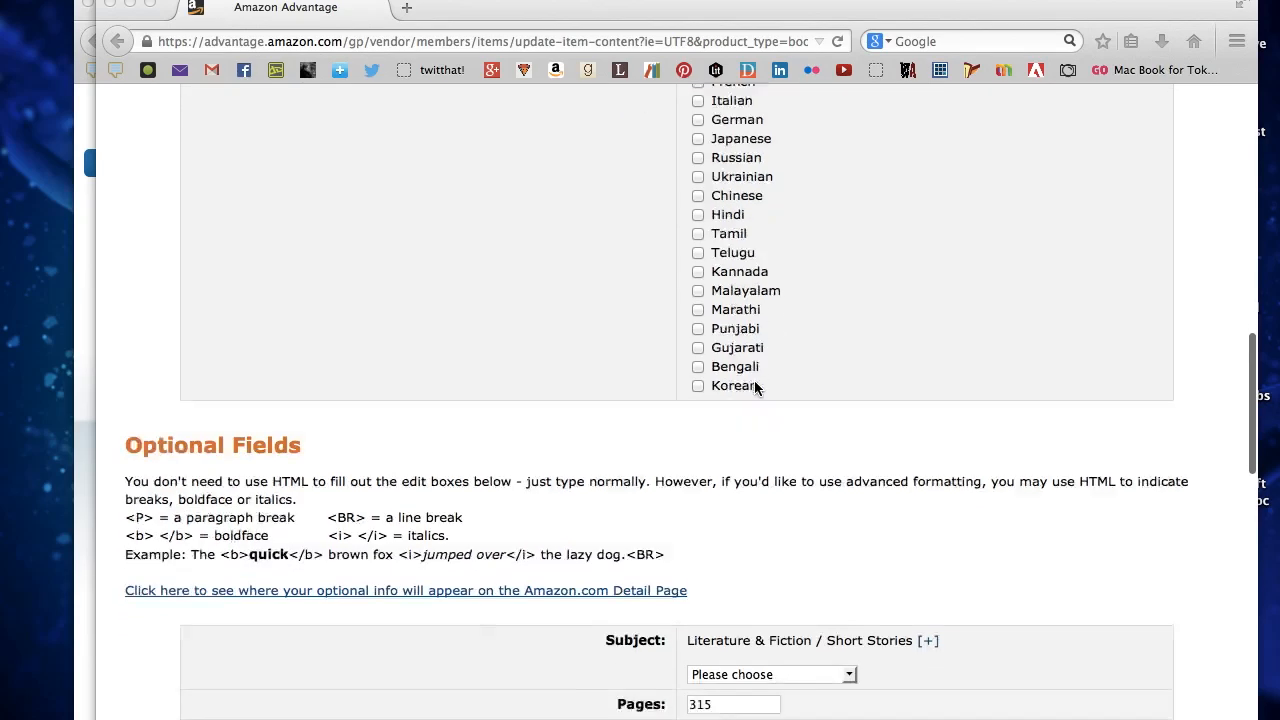
Examine the form's optional fields, including the subject categories, pages, edition, editor, description, author bio, reviews and volume
scroll(755, 388, "down", 6)
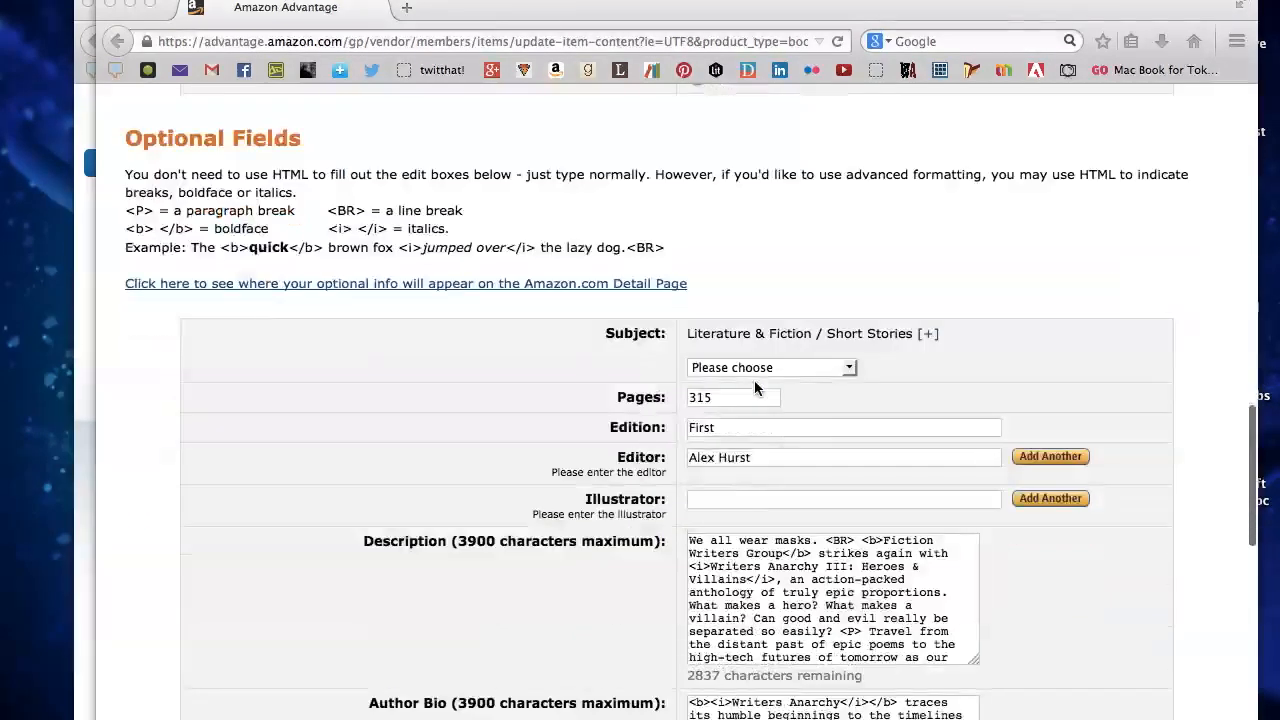
scroll(754, 389, "down", 4)
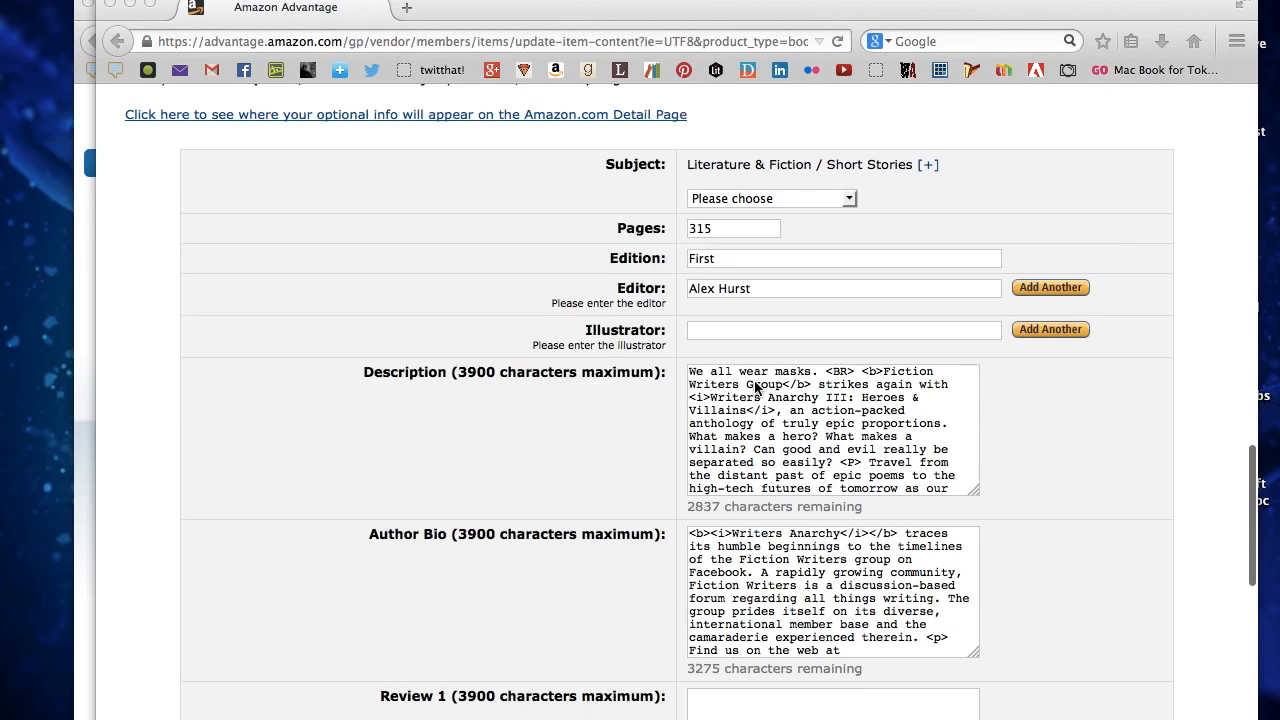
scroll(756, 388, "down", 1)
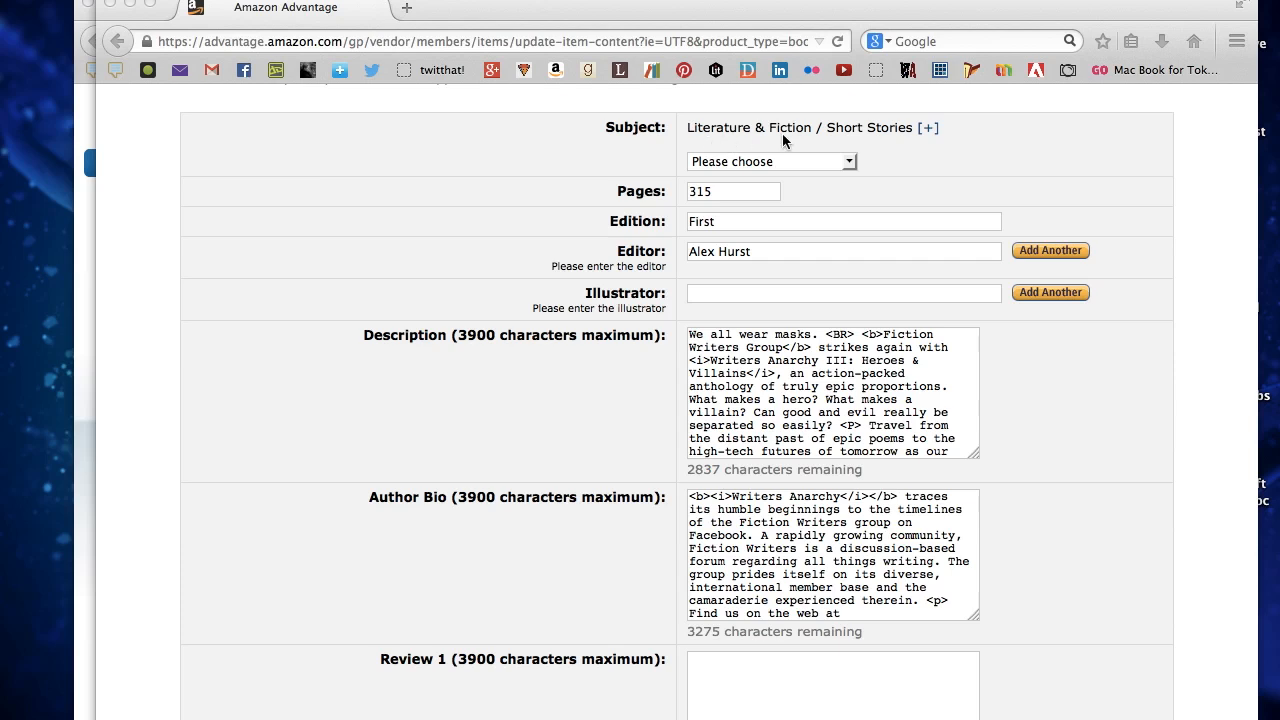
left_click(850, 162)
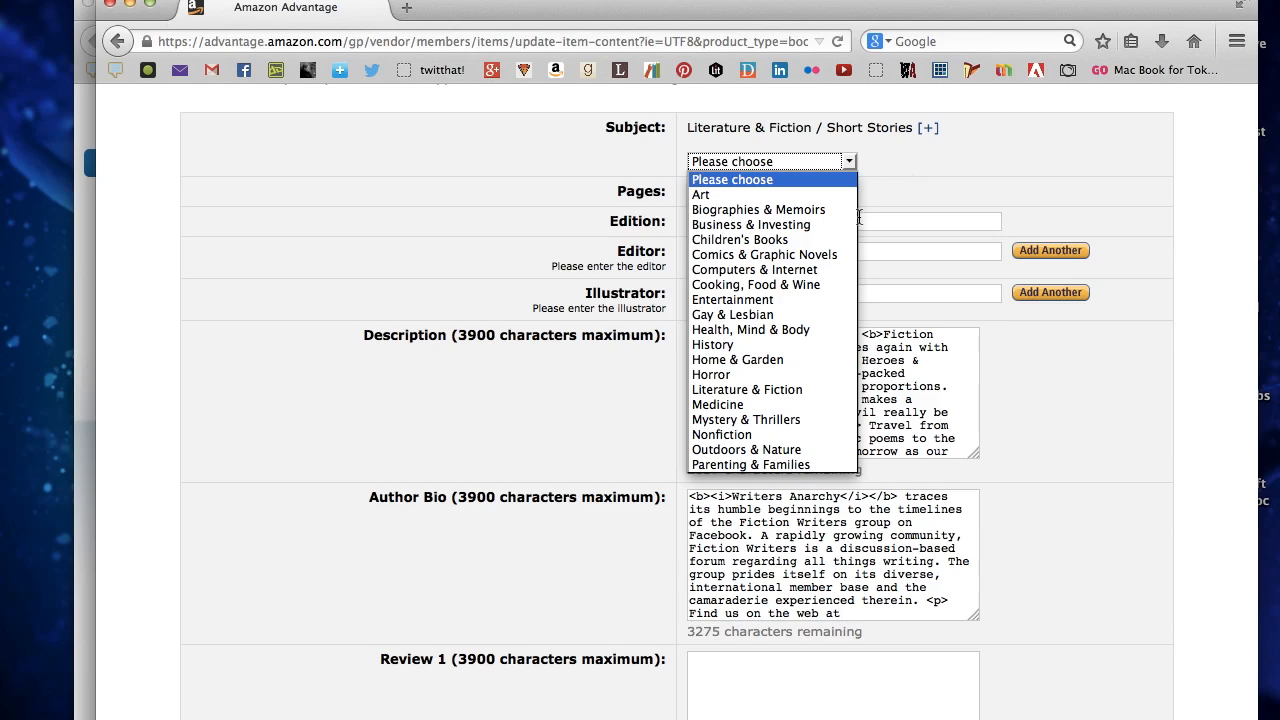
left_click(1014, 159)
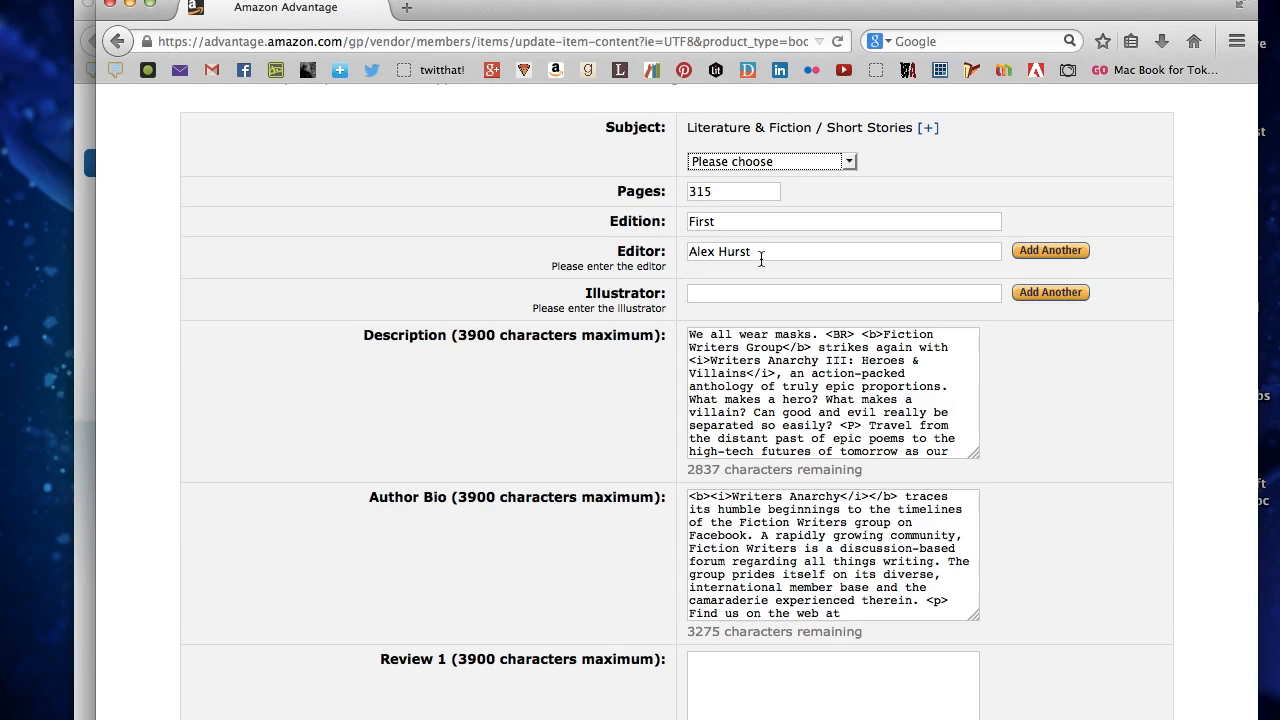
scroll(664, 310, "down", 2)
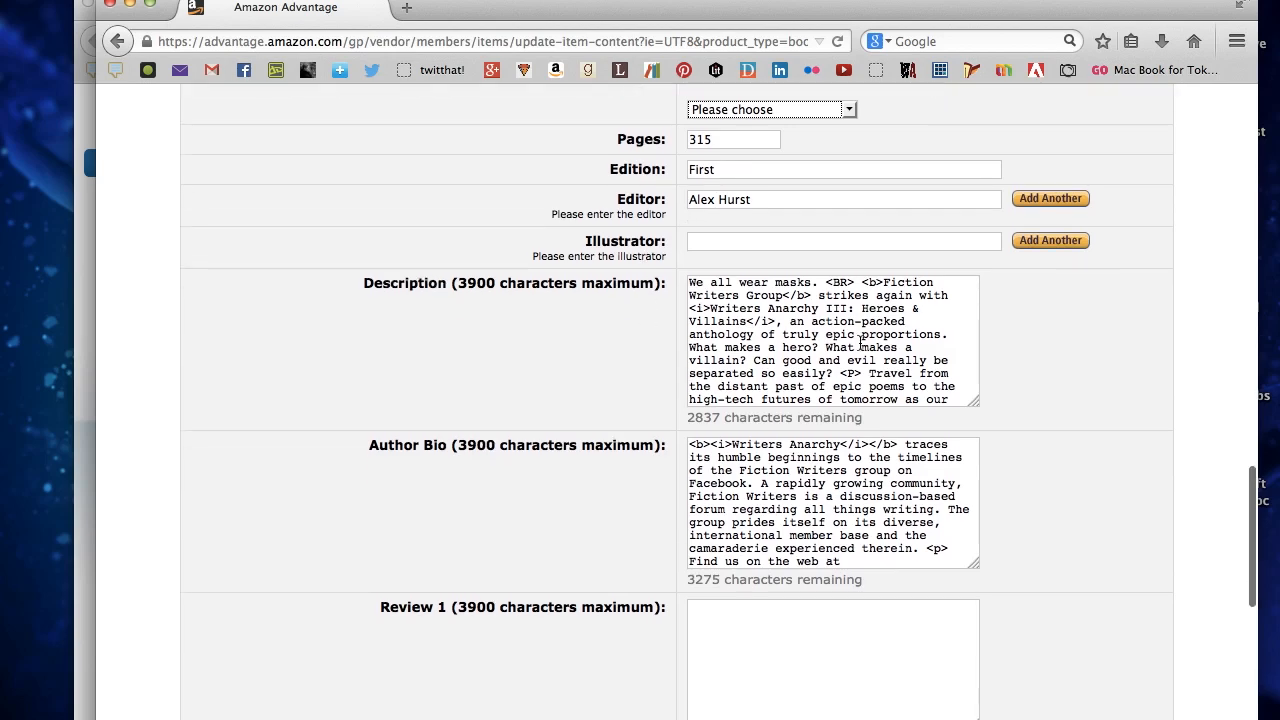
scroll(738, 539, "down", 3)
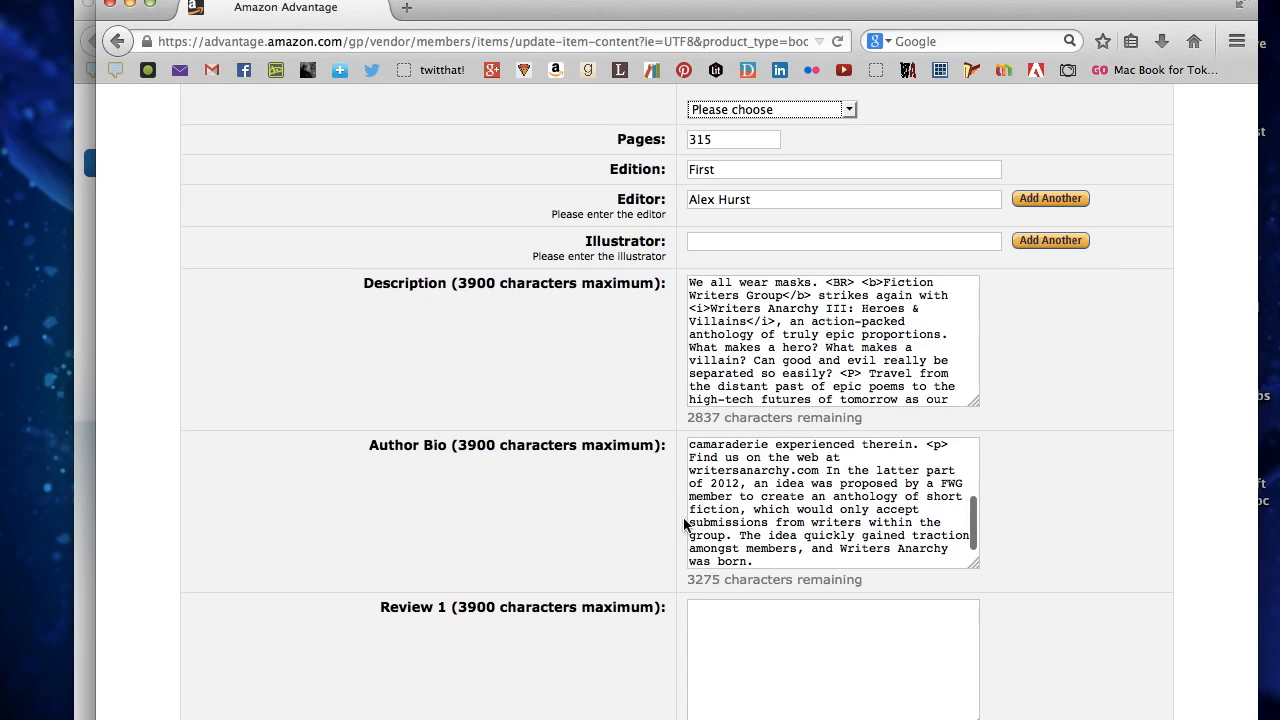
scroll(686, 524, "down", 10)
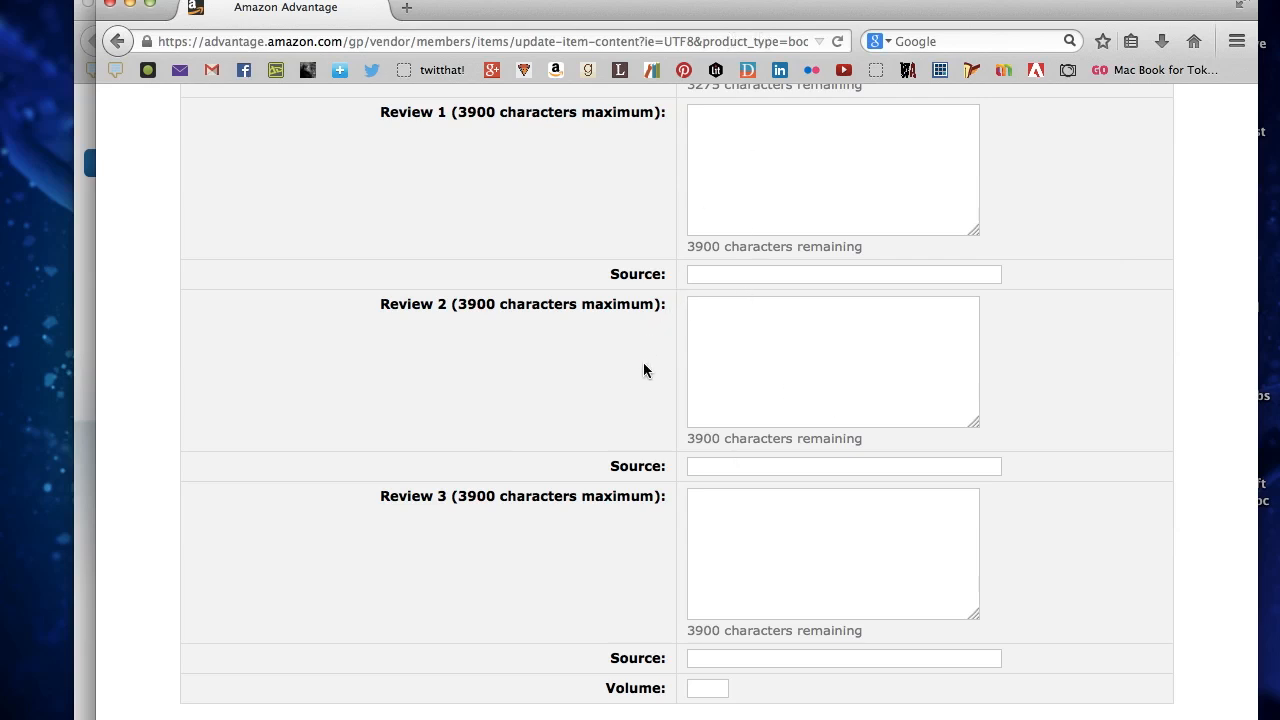
scroll(647, 371, "down", 1)
scroll(647, 371, "down", 4)
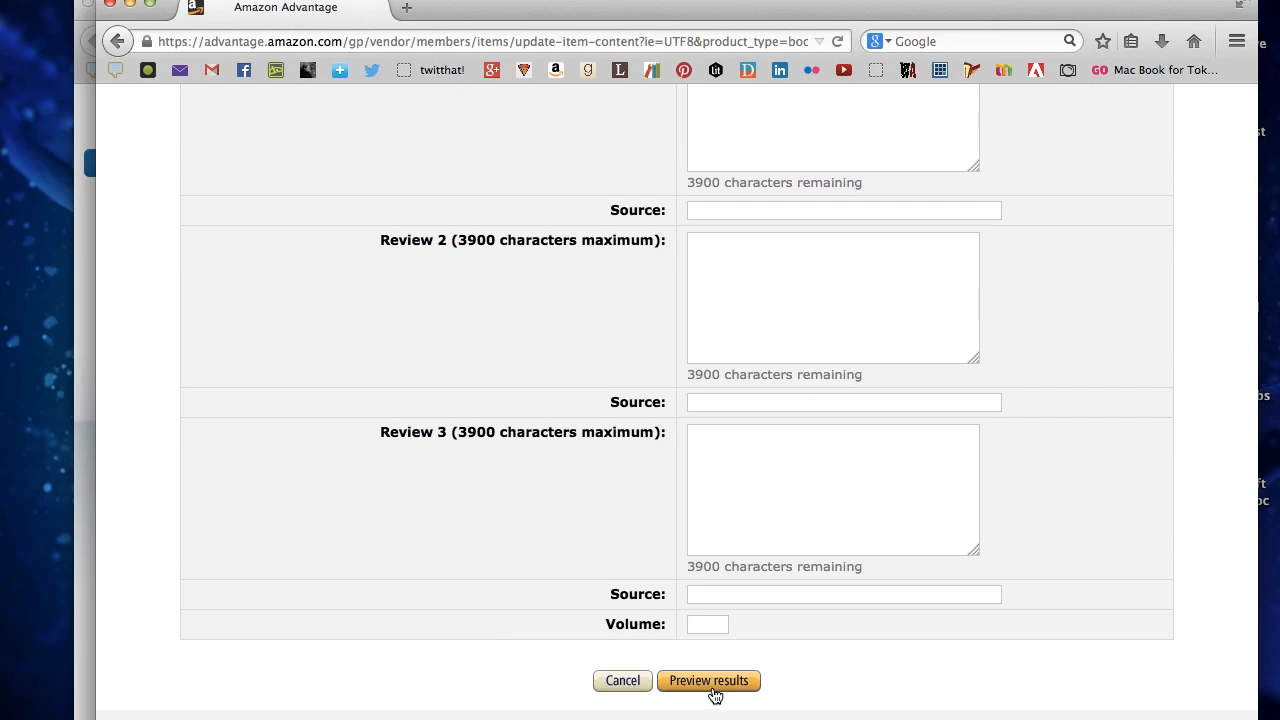
Leave the Modify Content form without previewing or submitting changes and return to the Advantage home page
scroll(715, 694, "up", 20)
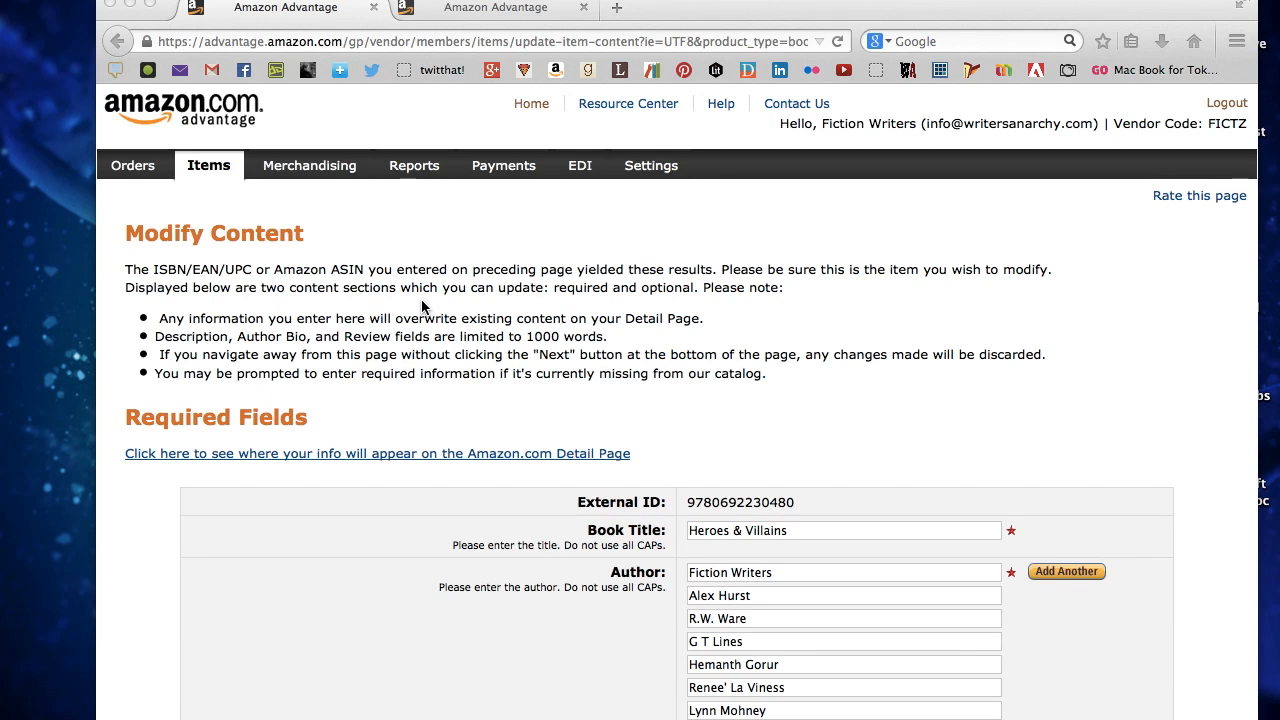
scroll(815, 568, "down", 15)
scroll(815, 568, "up", 15)
left_click(189, 193)
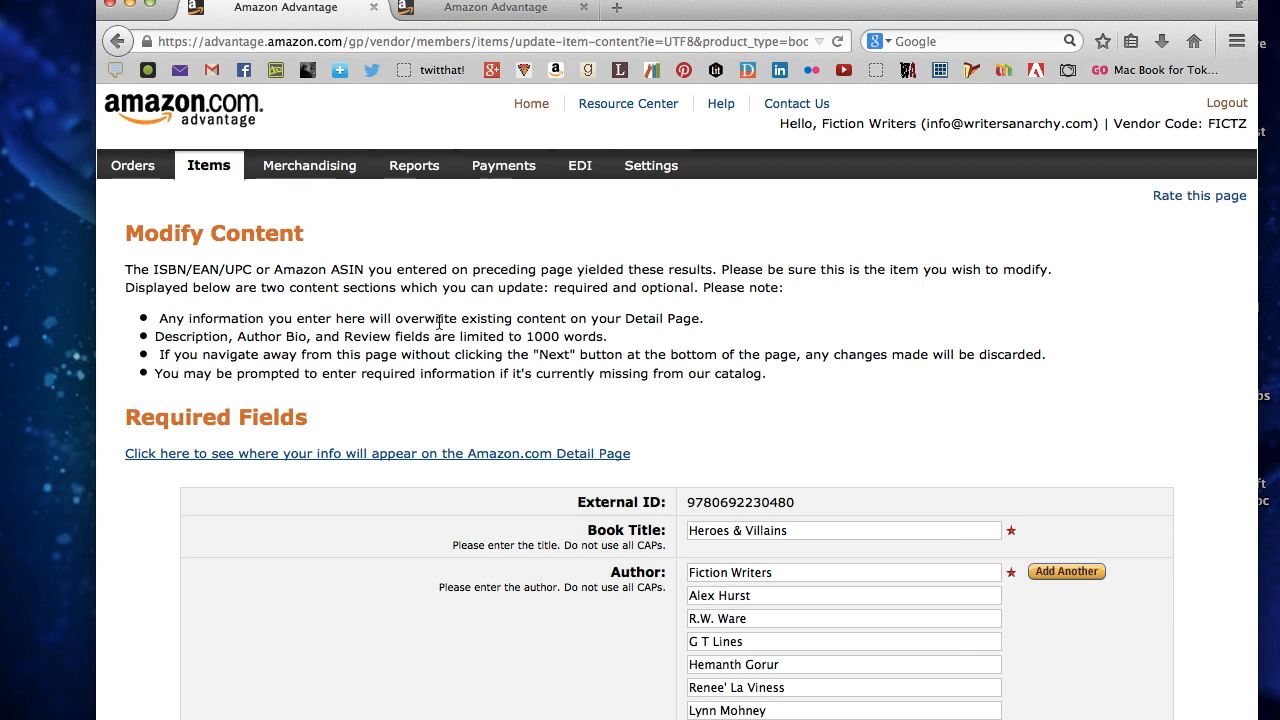
scroll(680, 490, "down", 10)
scroll(680, 490, "up", 10)
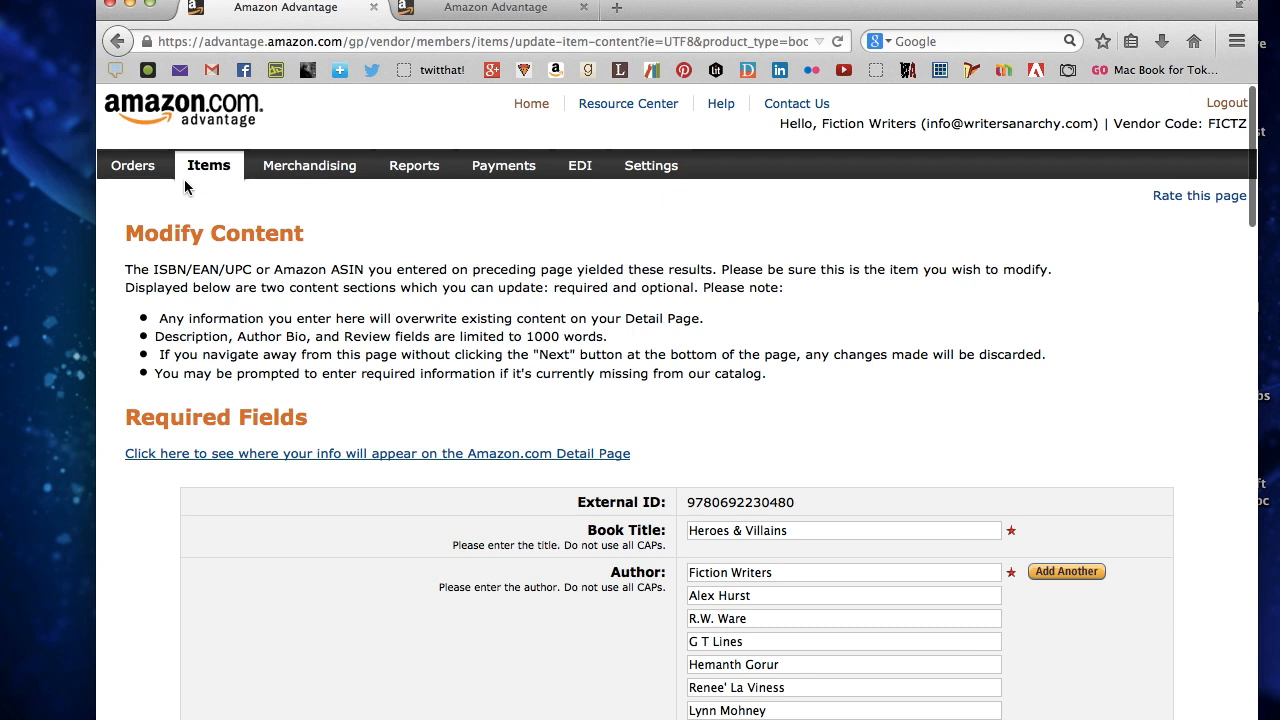
mouse_move(154, 158)
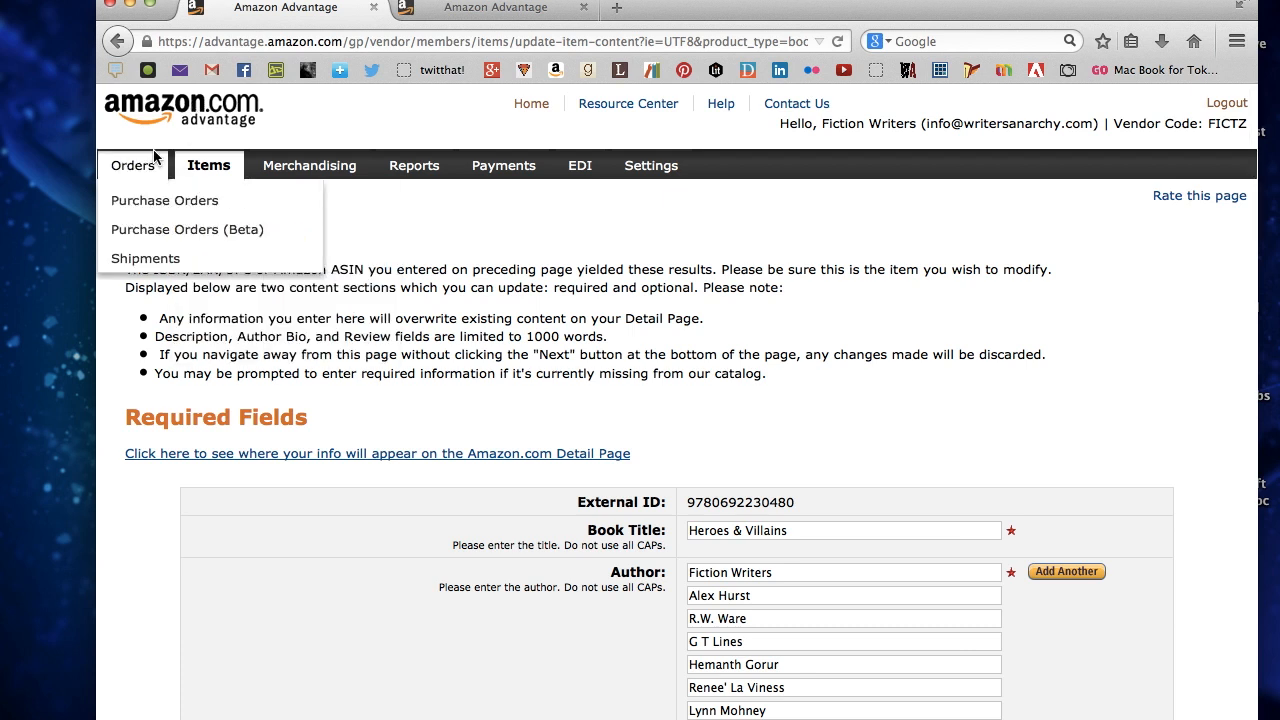
left_click(203, 136)
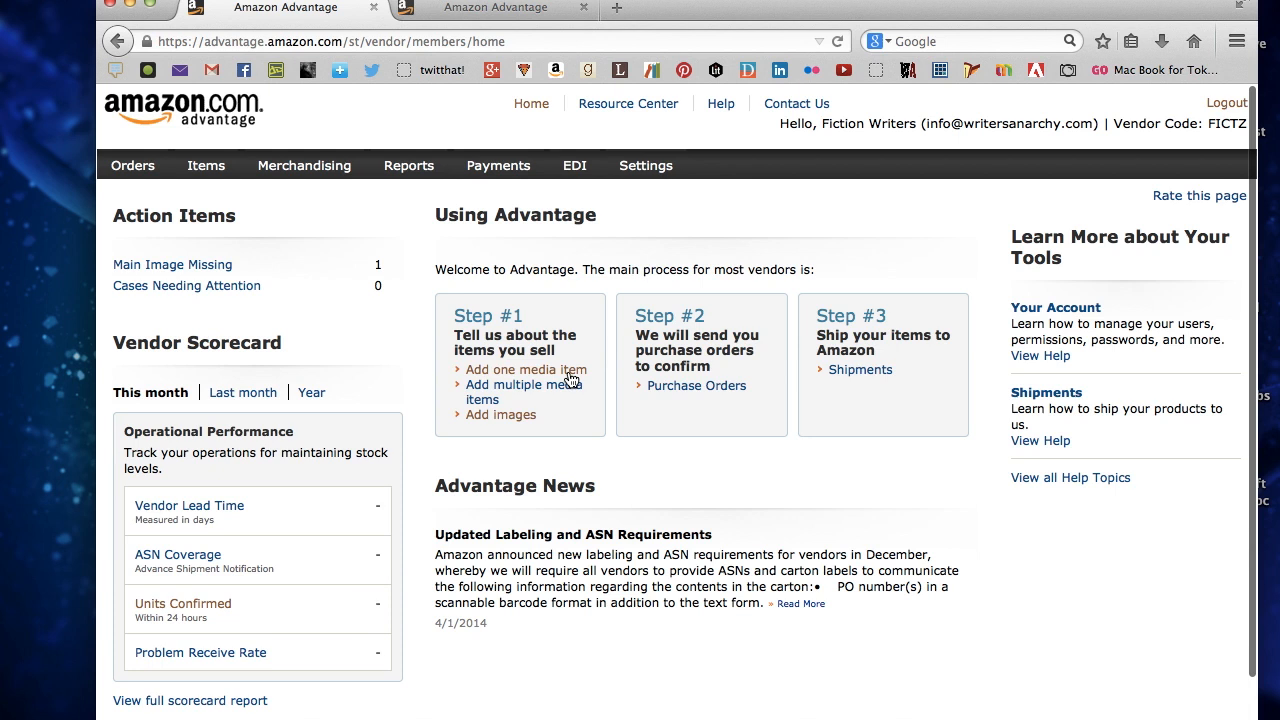
Open the report of products missing a main image and go to the image upload page for Heroes & Villains
mouse_move(380, 267)
left_mouse_down()
mouse_move(189, 268)
mouse_move(383, 266)
left_mouse_up()
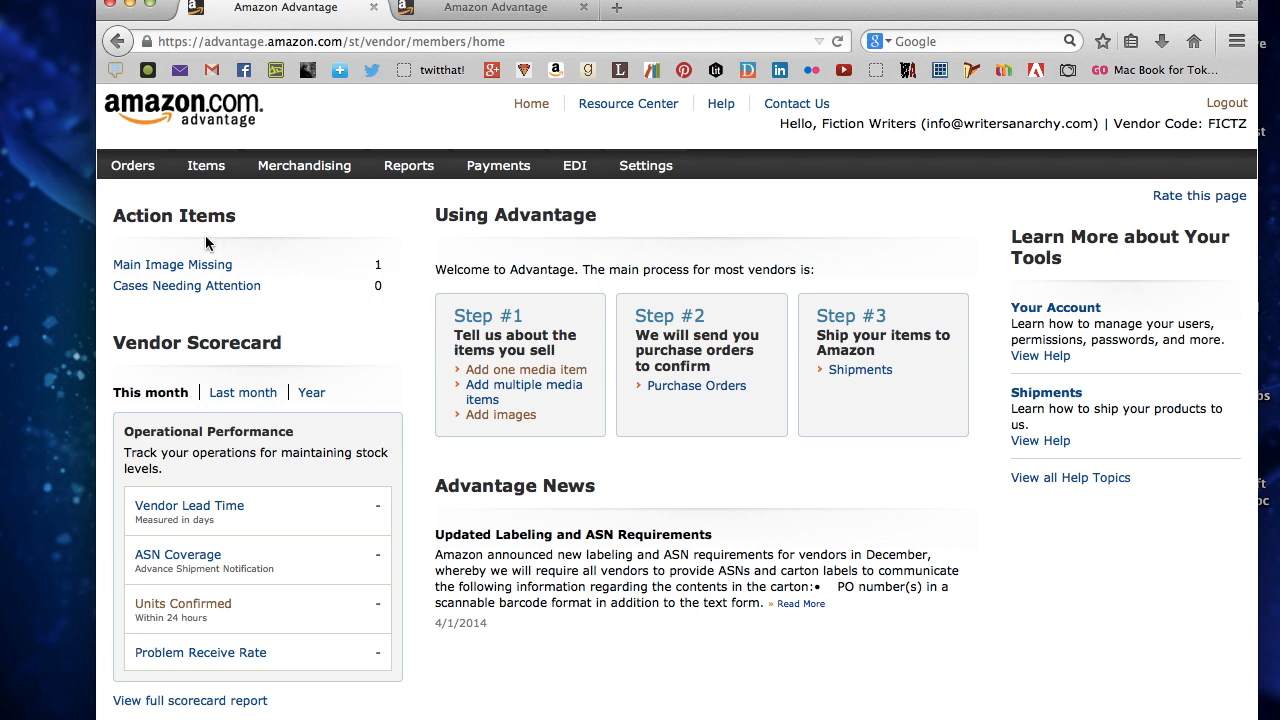
left_click(200, 265)
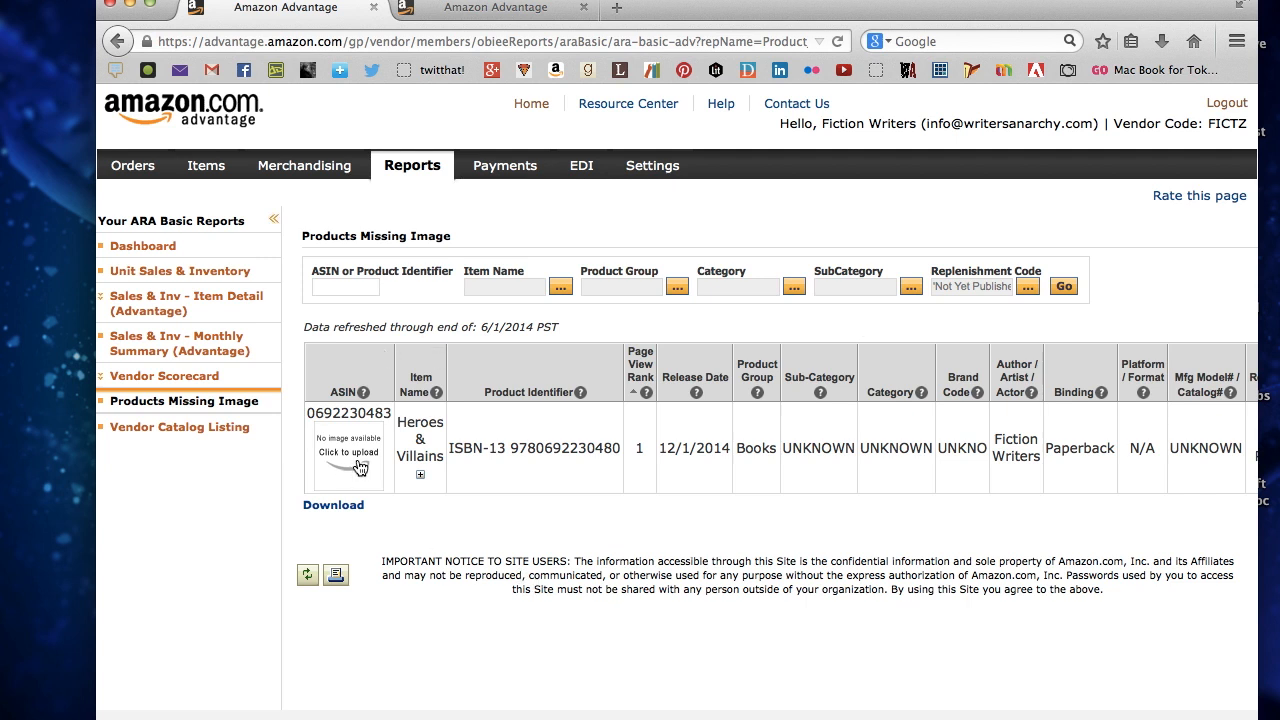
left_click(351, 477)
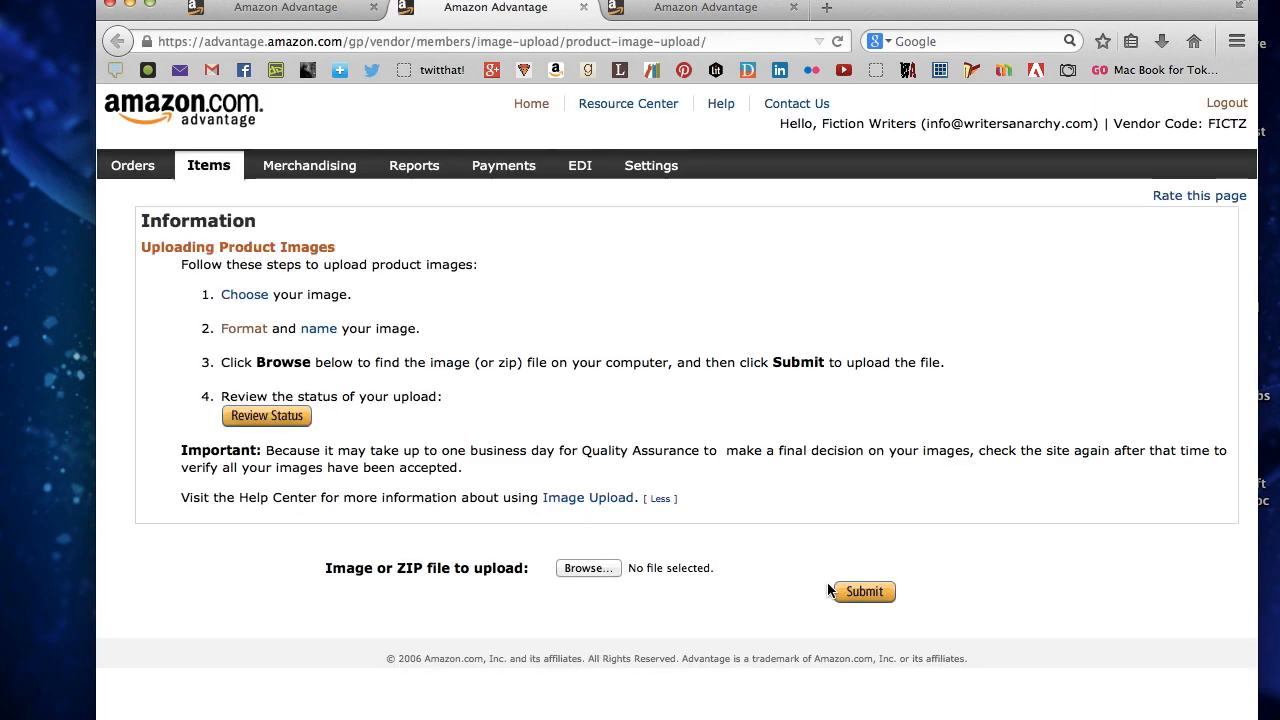
left_click(600, 568)
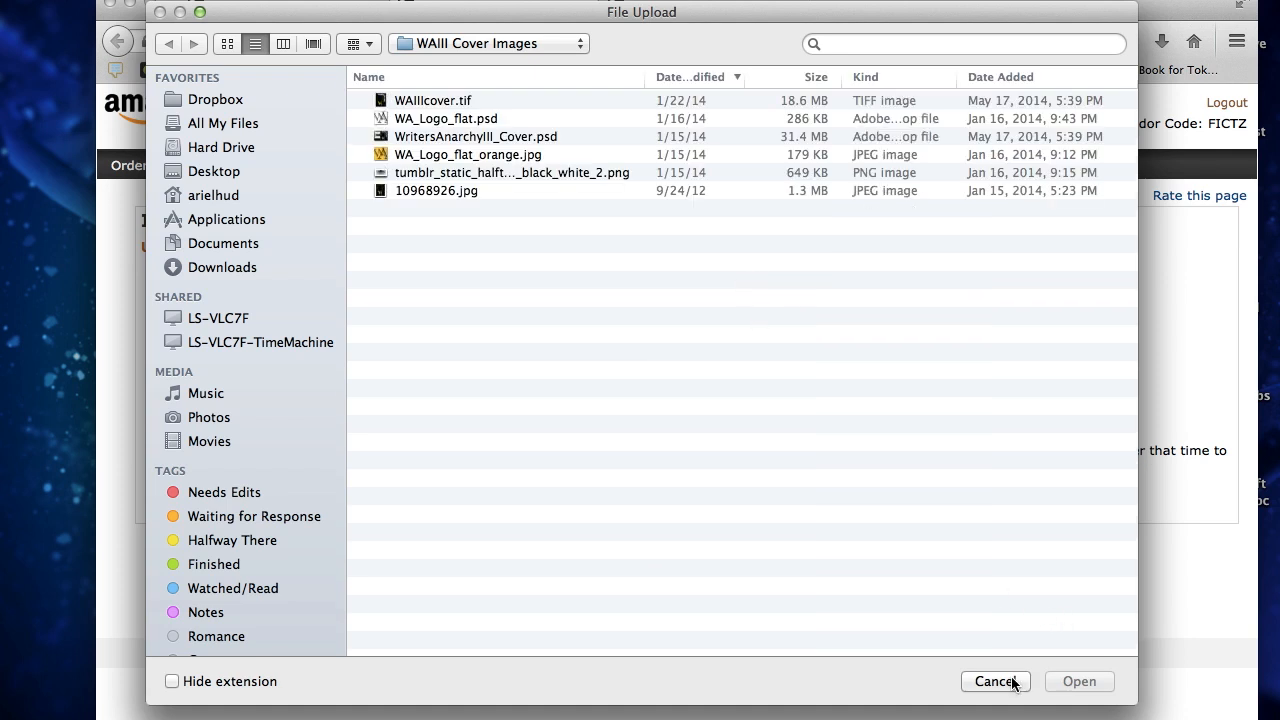
left_click(416, 104)
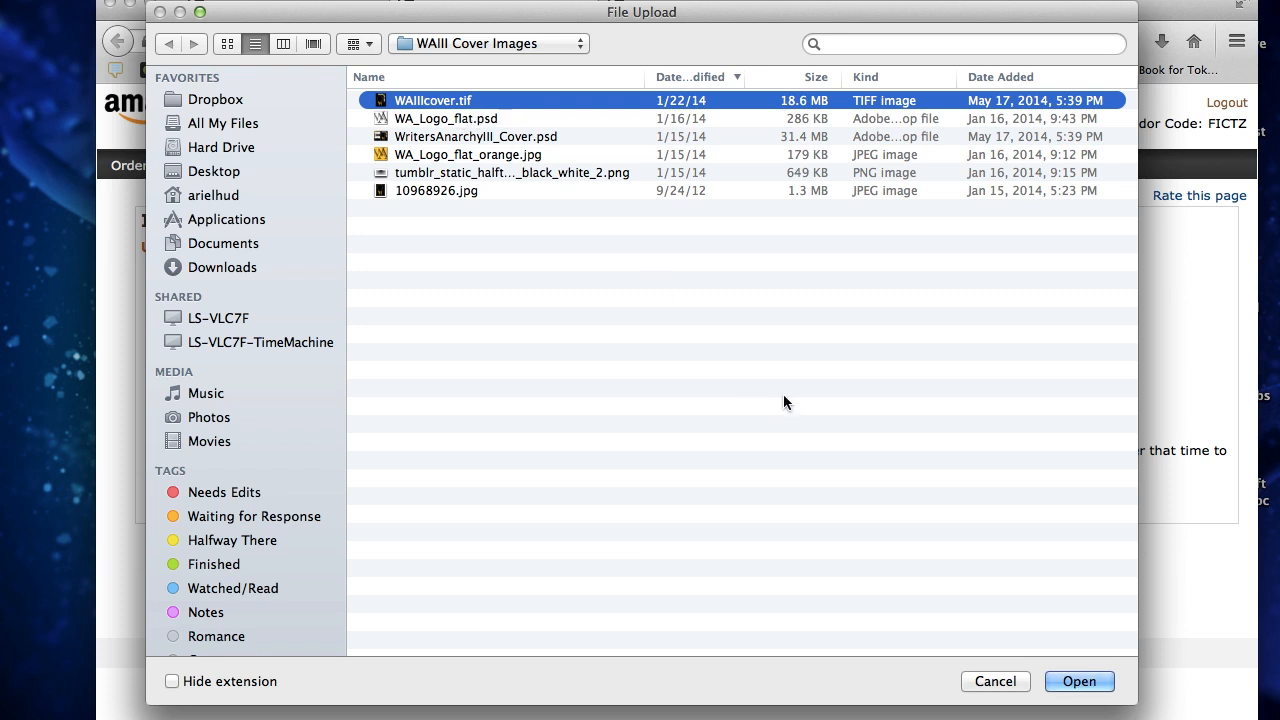
left_click(994, 681)
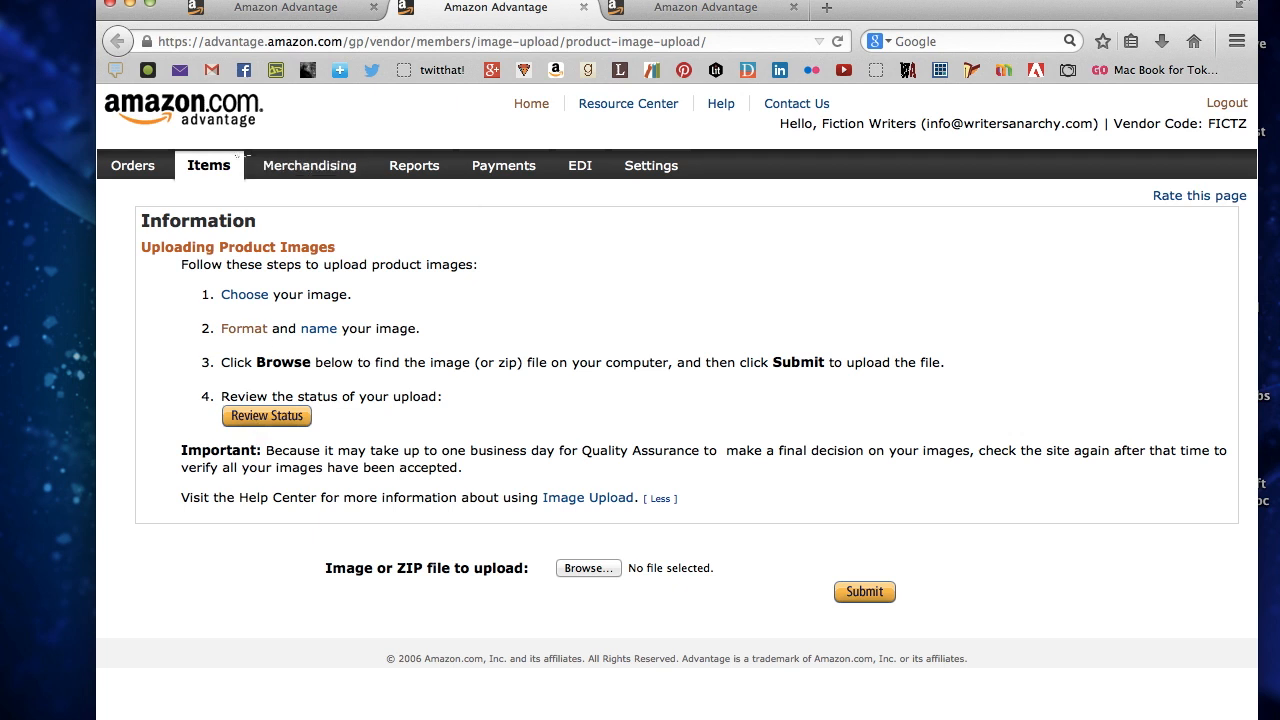
Review the status of the product image uploads and read how long the image check takes
mouse_move(205, 168)
left_click(269, 425)
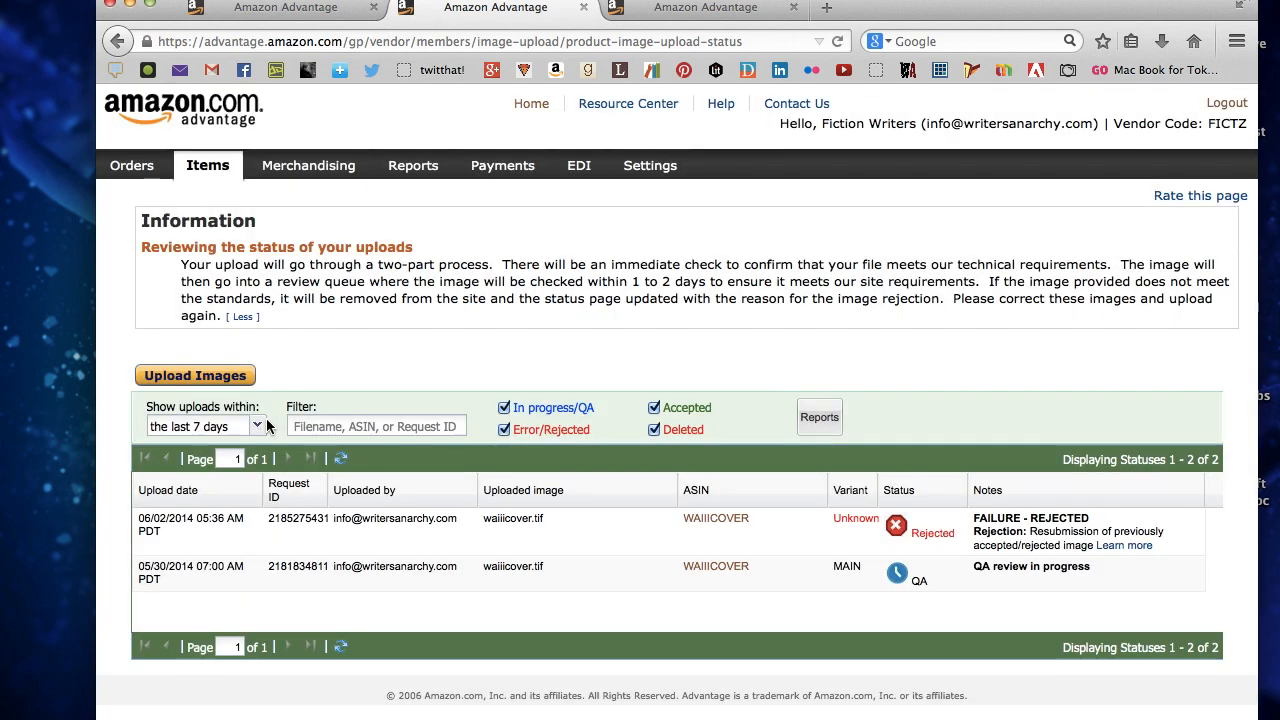
left_click_drag(529, 283, 706, 275)
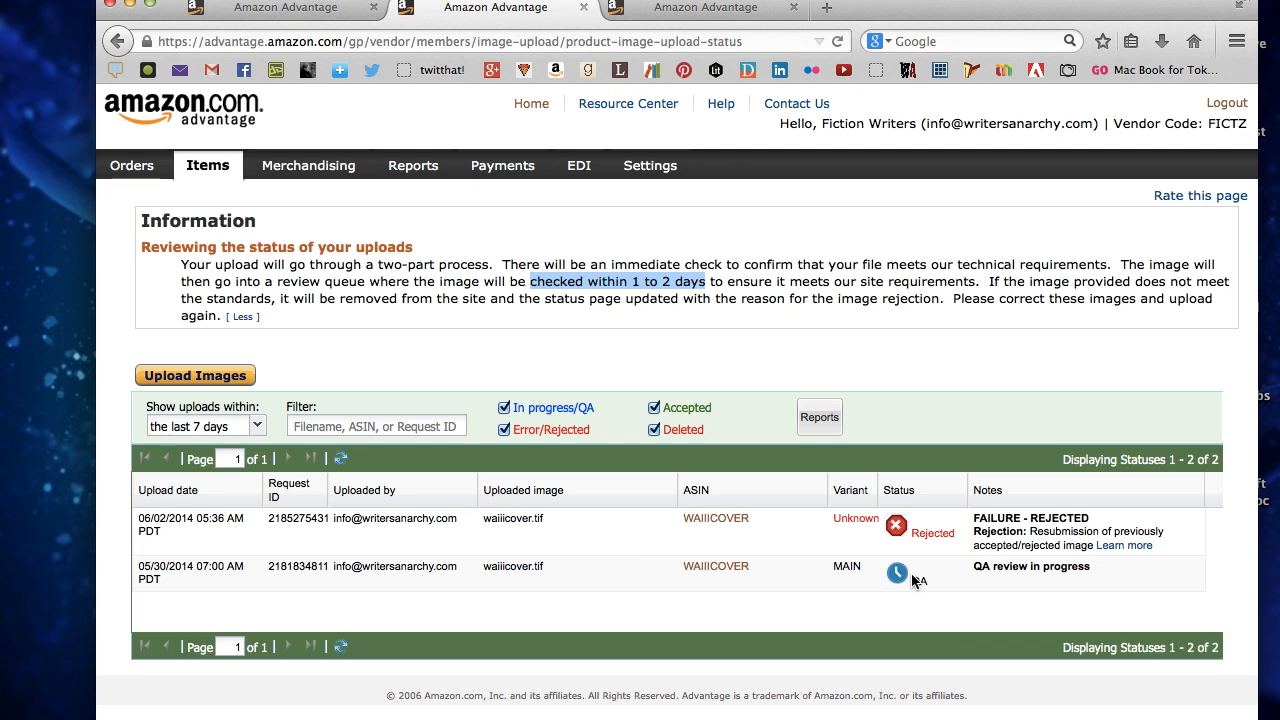
left_click(433, 237)
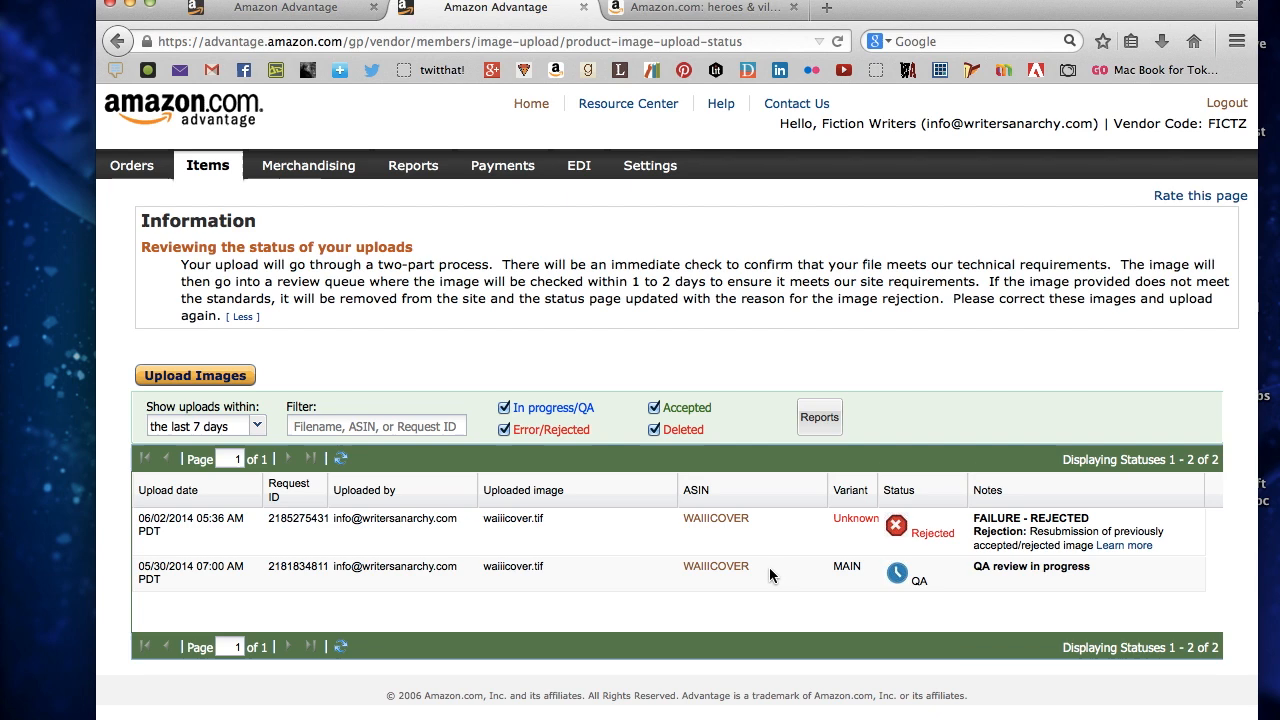
Switch to the Amazon.com store's search results for "heroes & villains" and look through the listed items
left_click(730, 14)
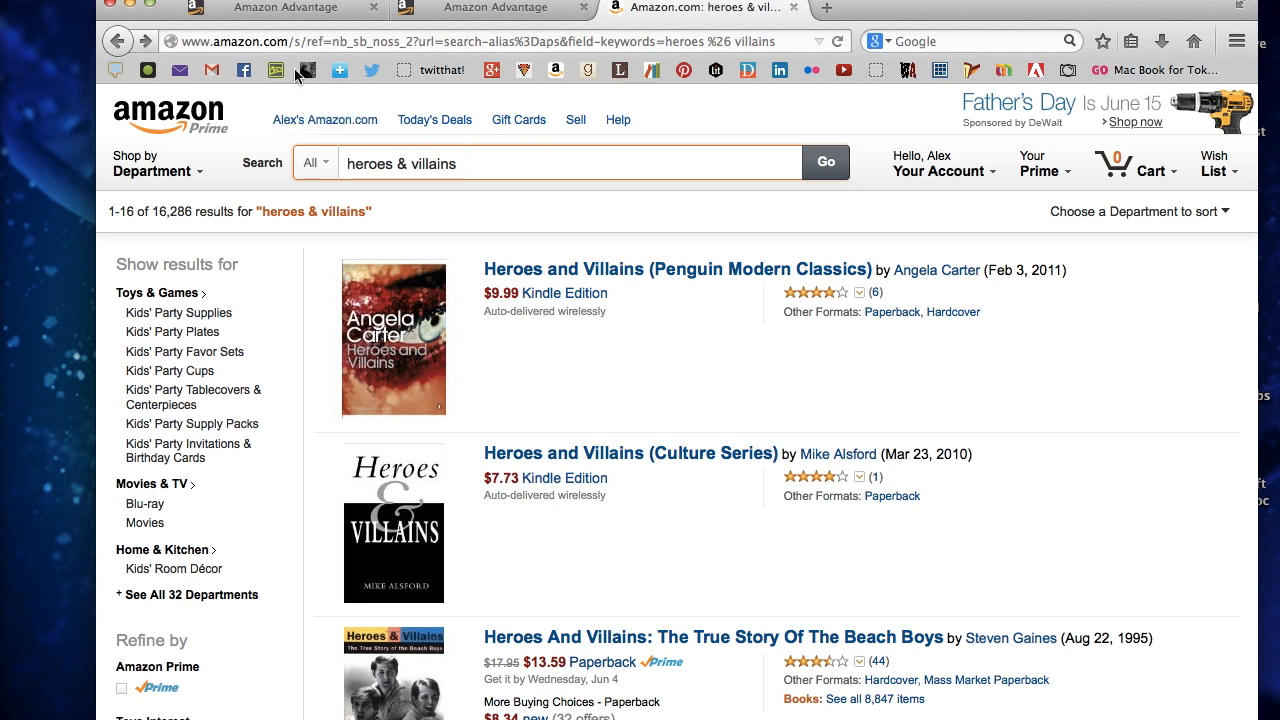
left_click_drag(289, 42, 170, 42)
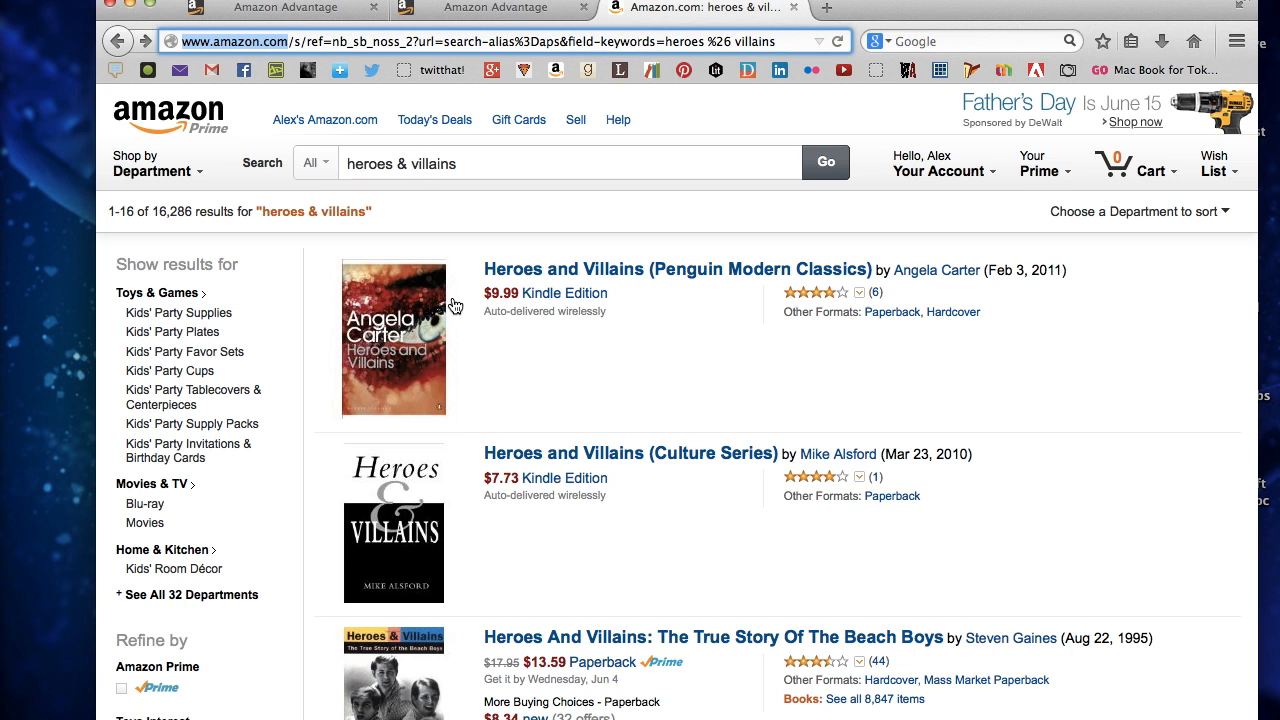
left_click(511, 151)
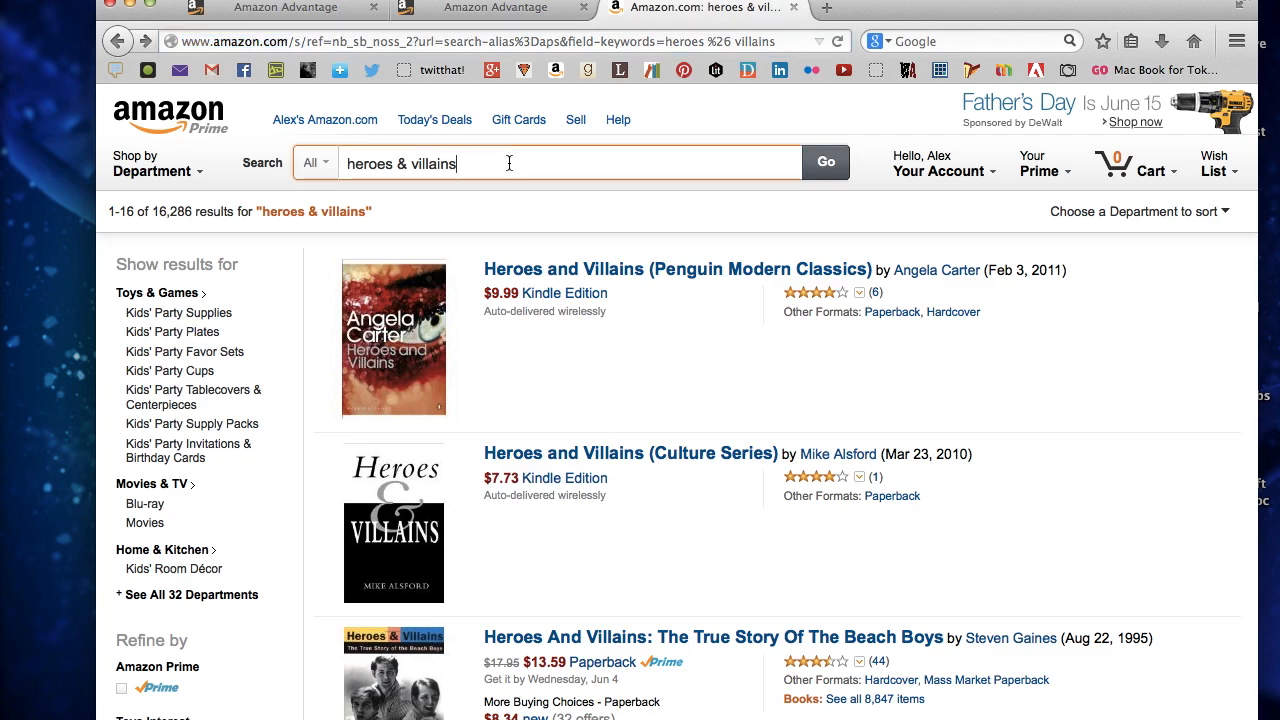
scroll(517, 326, "down", 8)
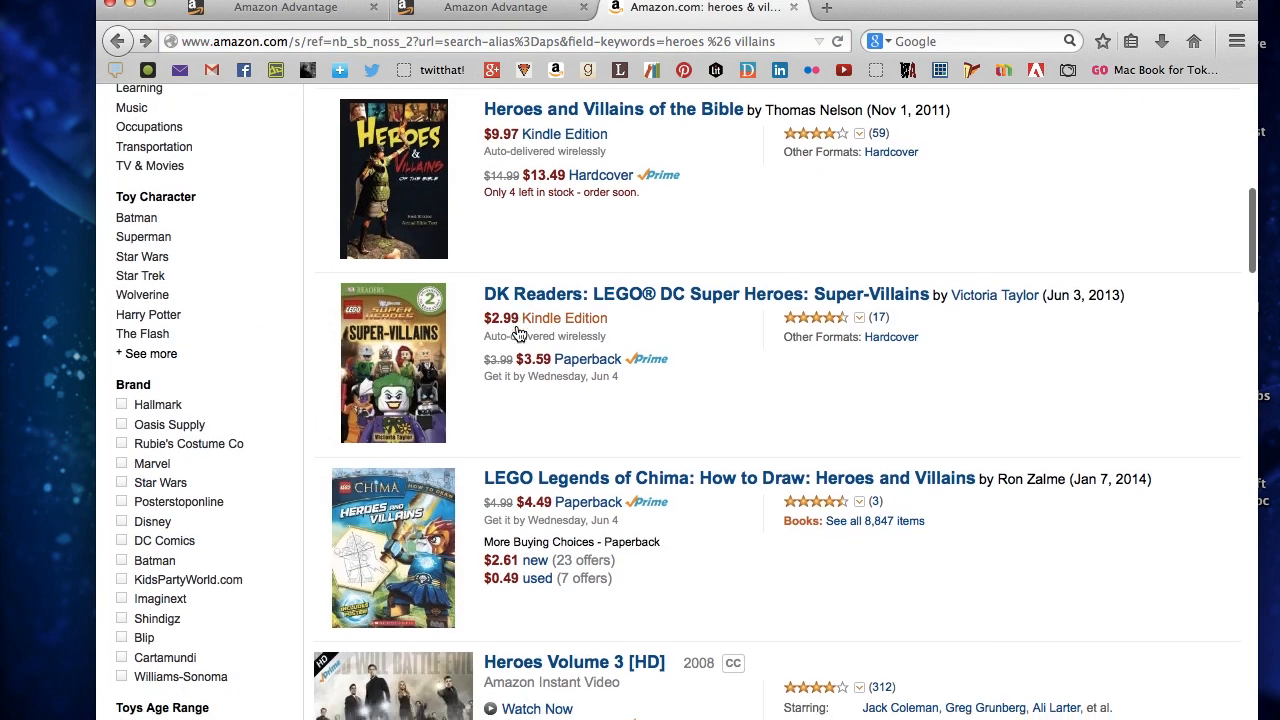
scroll(517, 332, "down", 3)
scroll(517, 332, "up", 10)
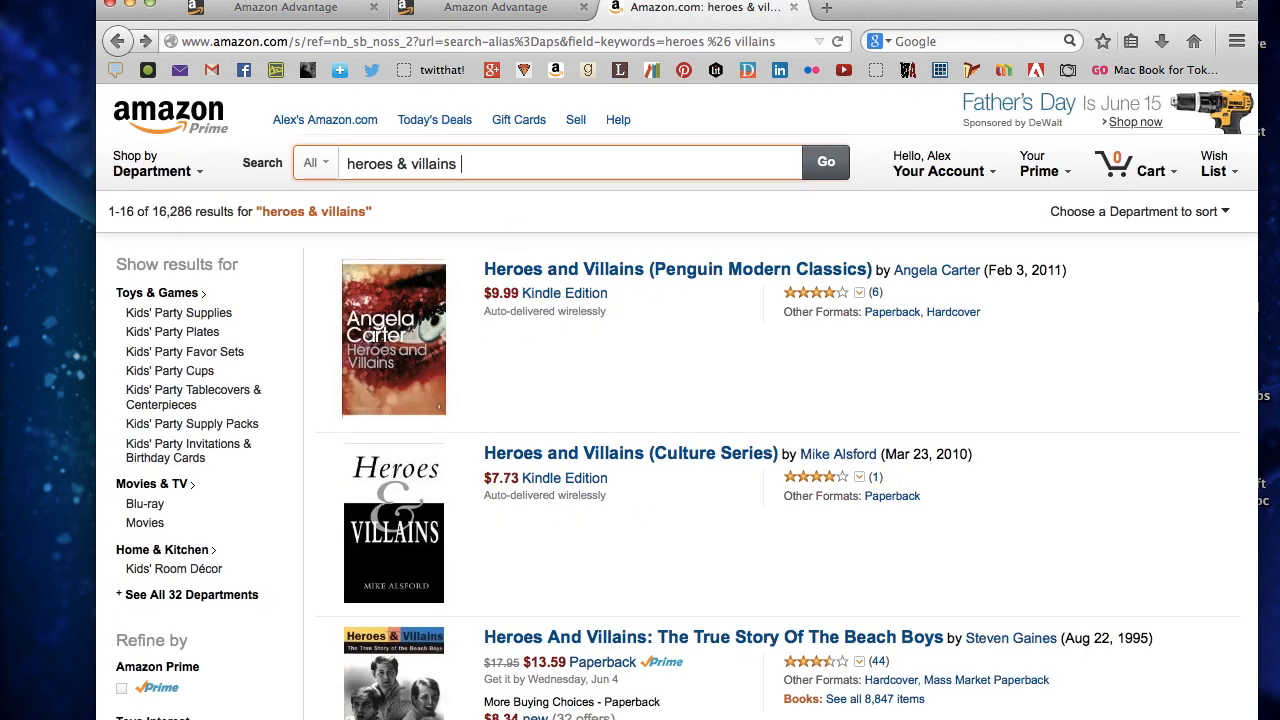
Refine the "heroes & villains" search with the author's full name and look over the Heroes & Villains paperback's product page
type("ae")
type("ex hurst")
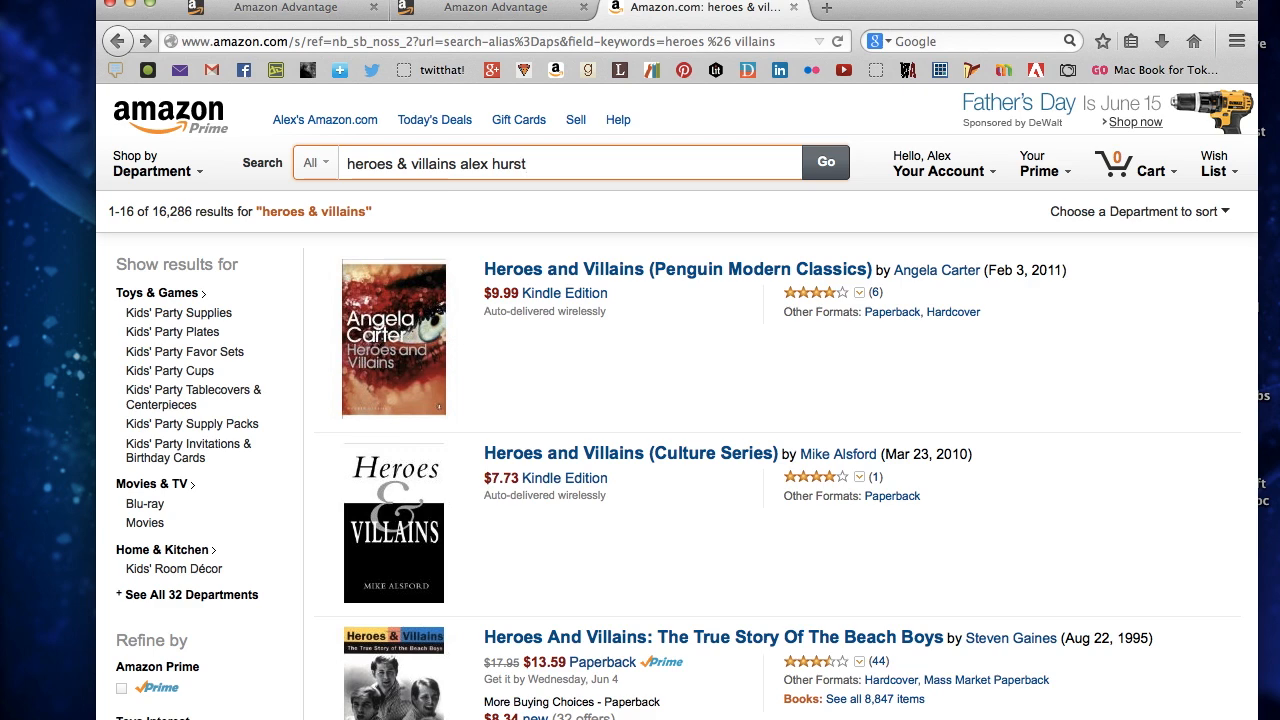
key("Return")
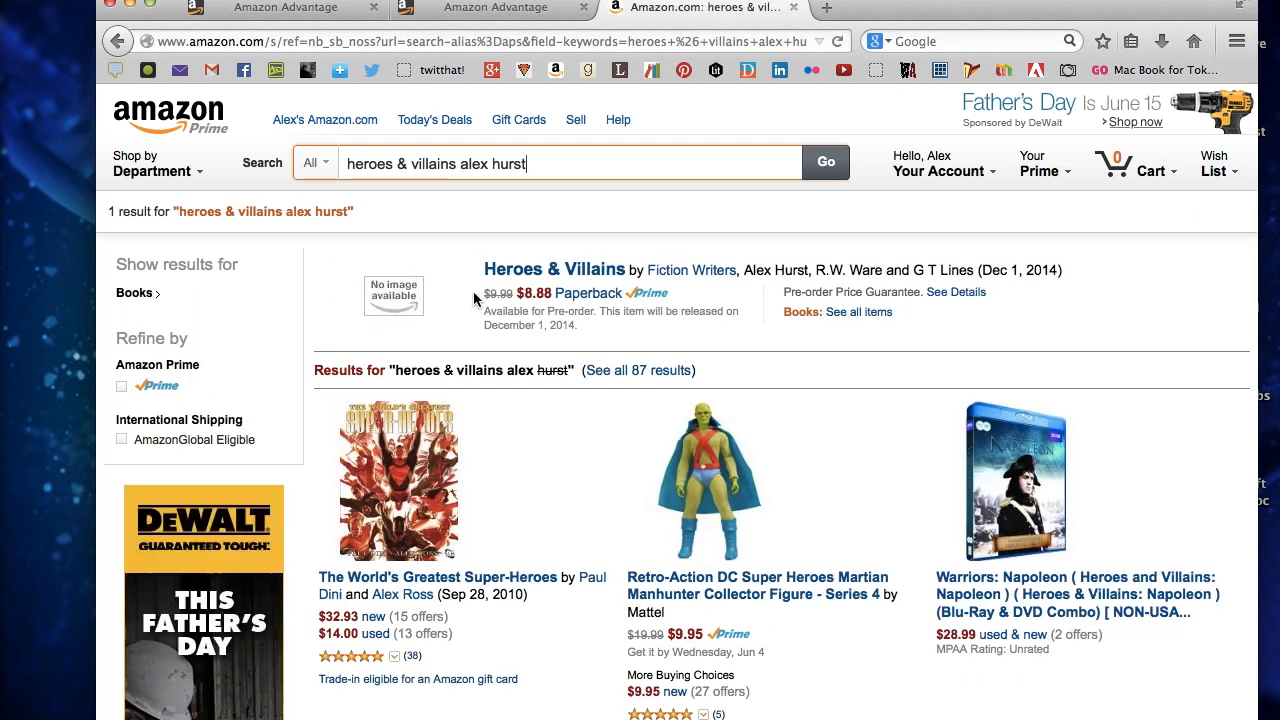
left_click(567, 275)
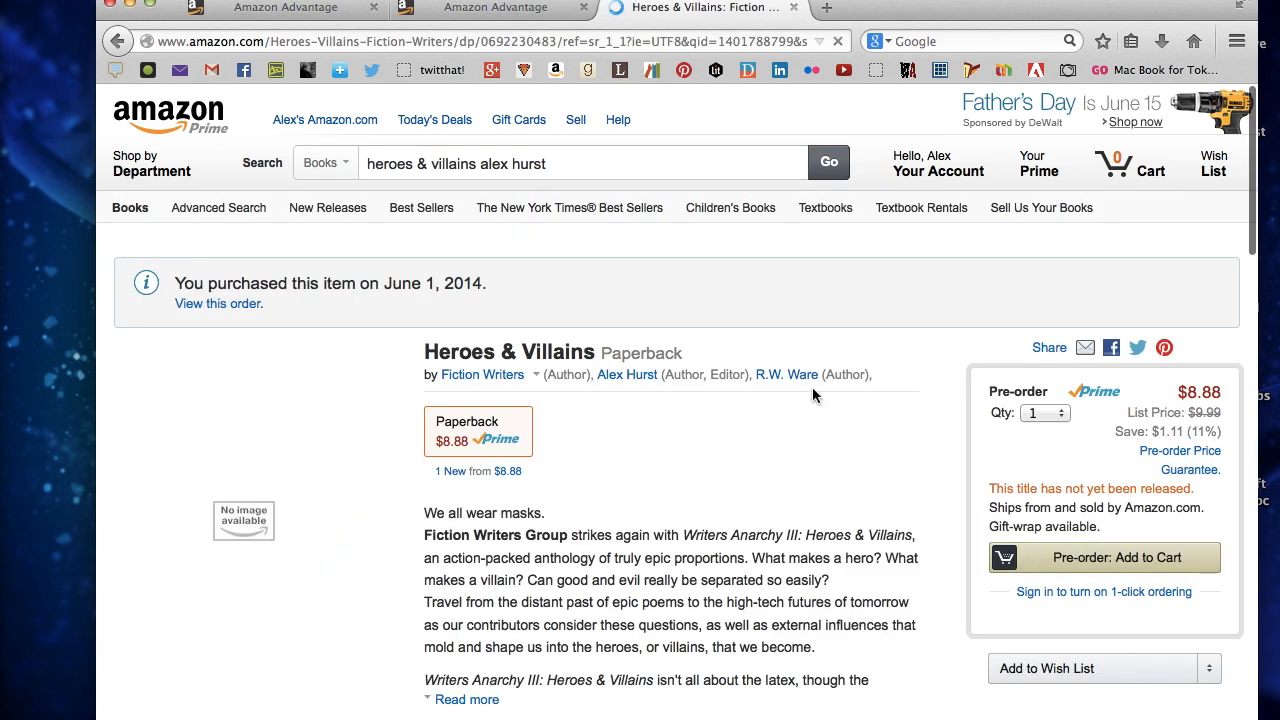
scroll(812, 395, "down", 1)
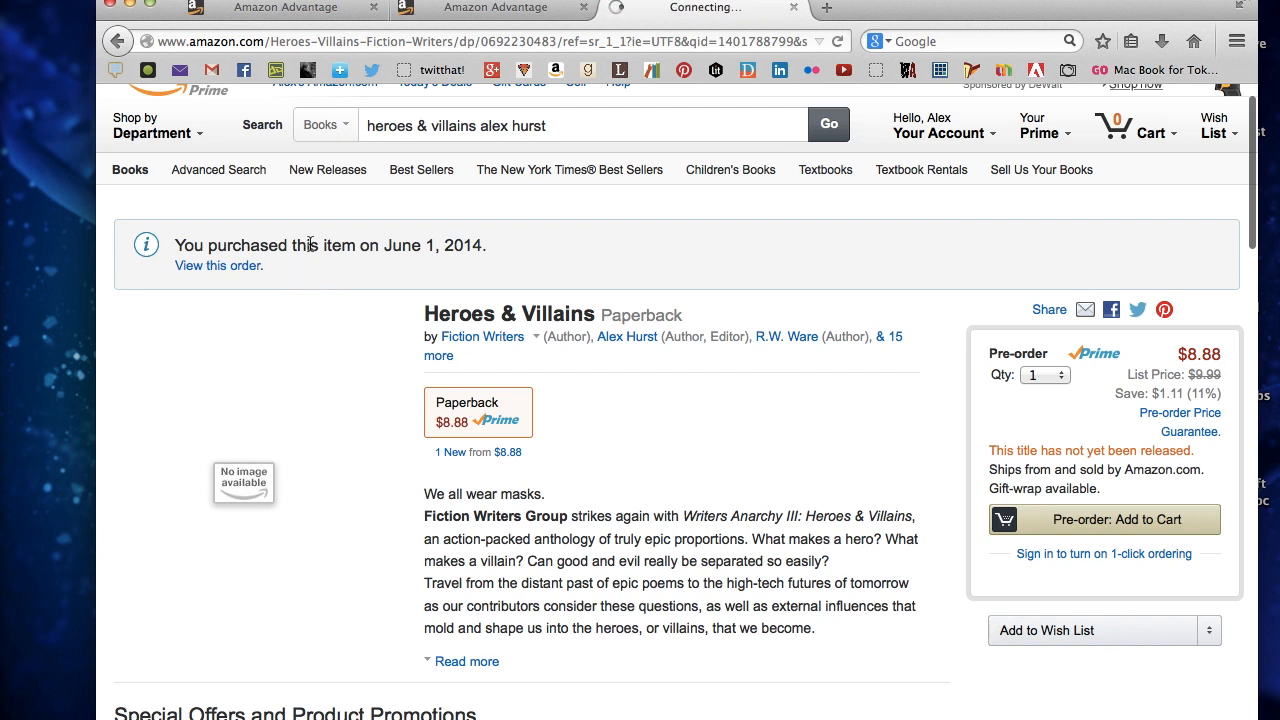
scroll(683, 445, "down", 1)
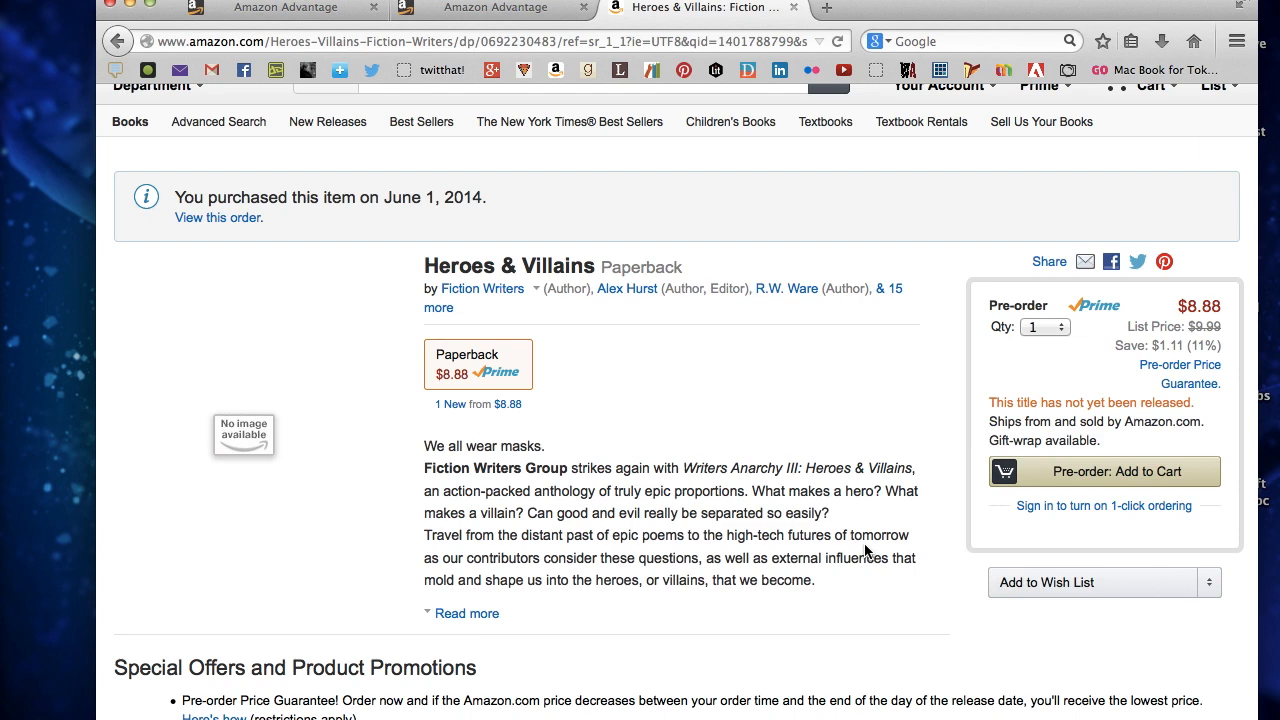
scroll(735, 527, "up", 2)
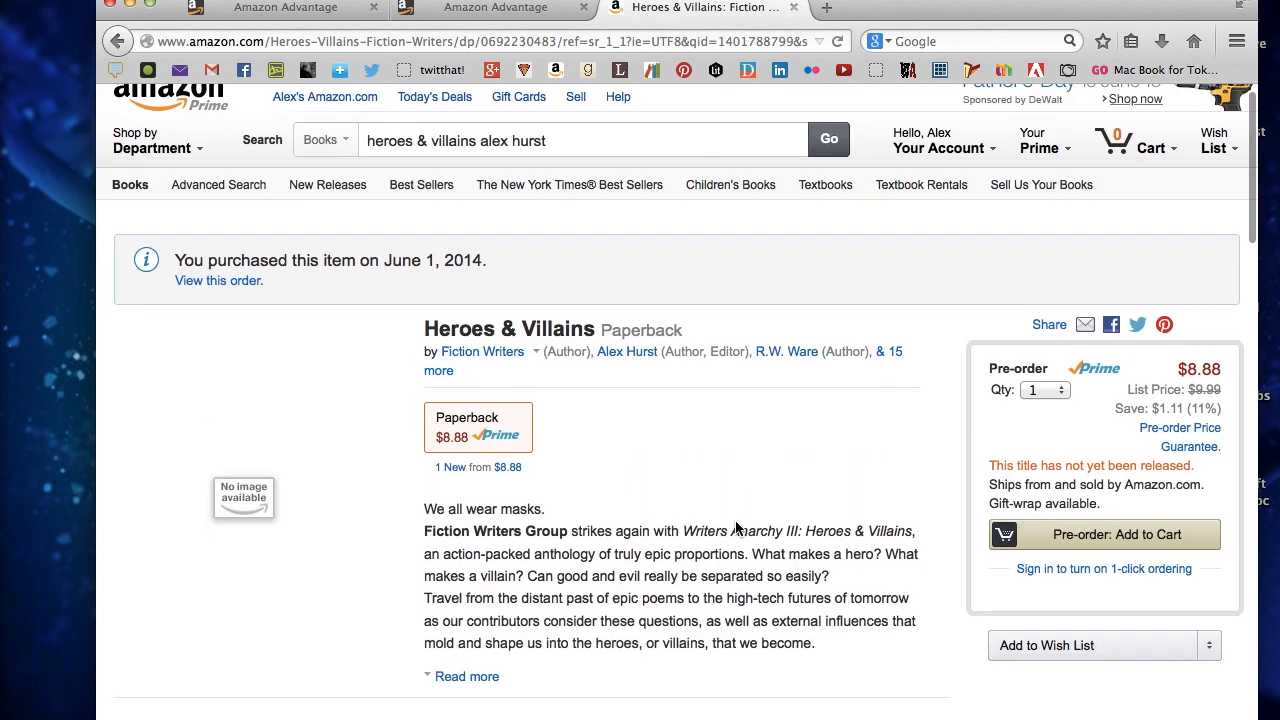